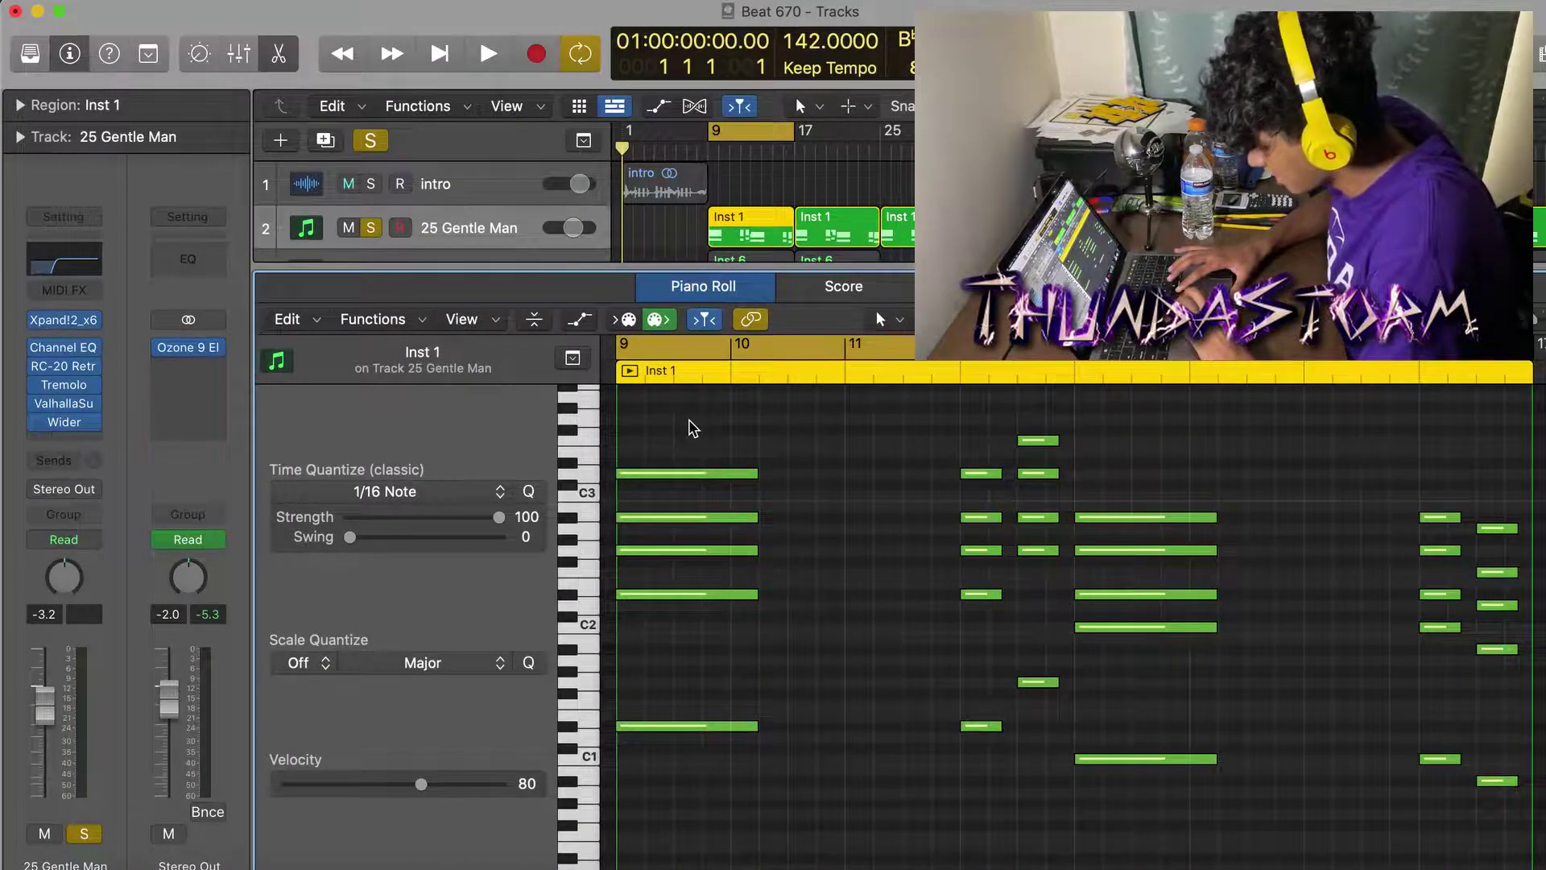
Step: Inspect the 25 Gentle Man melody's Xpand!2 instrument, Channel EQ and RC-20 Retro Color settings
left_click(65, 319)
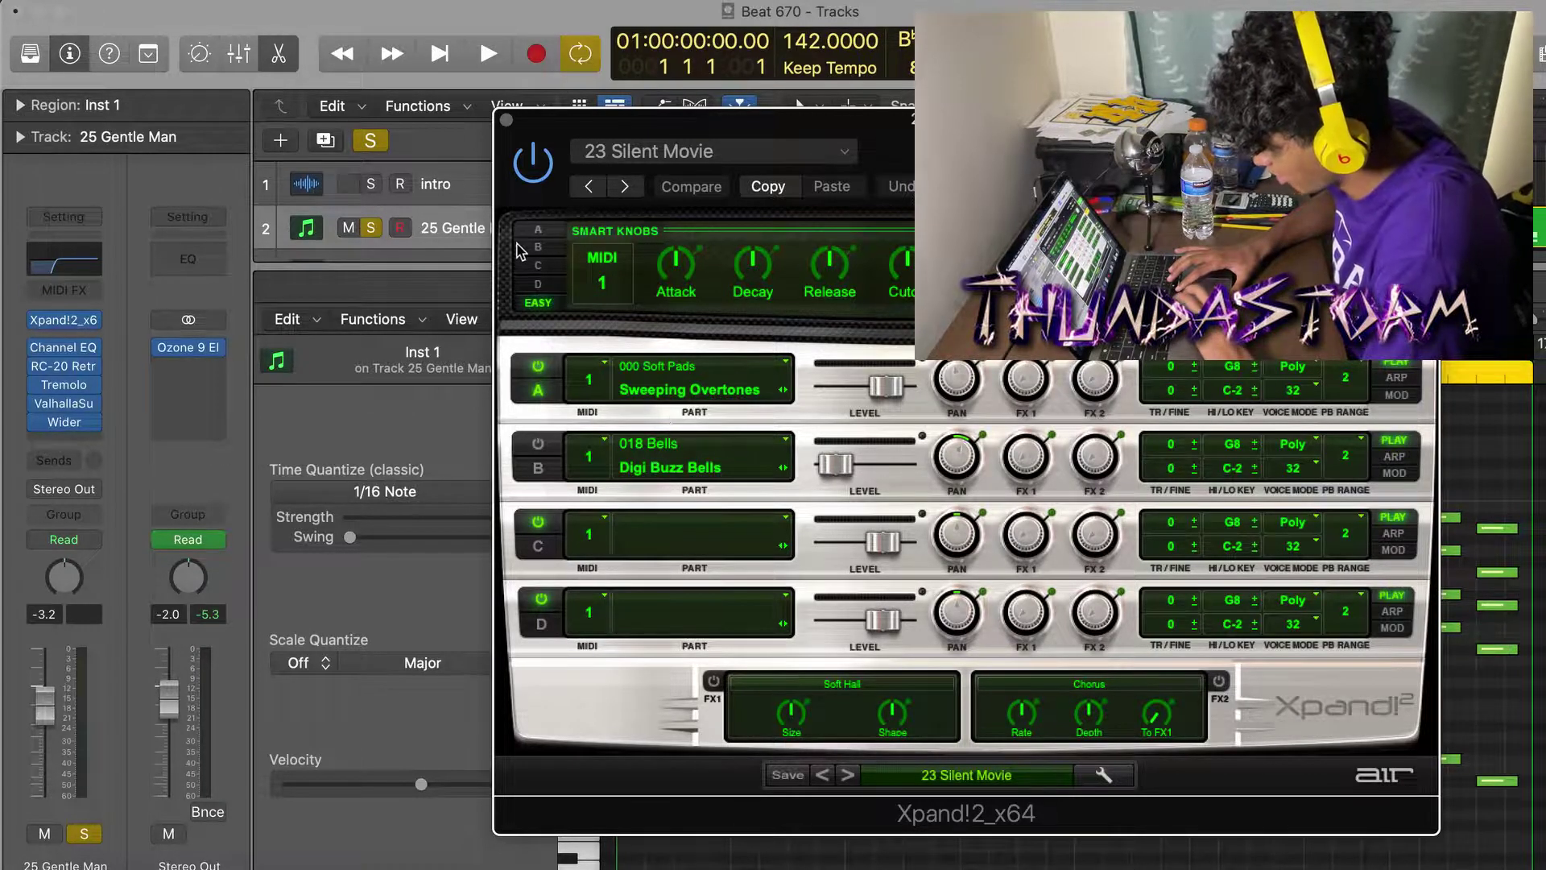
left_click(505, 120)
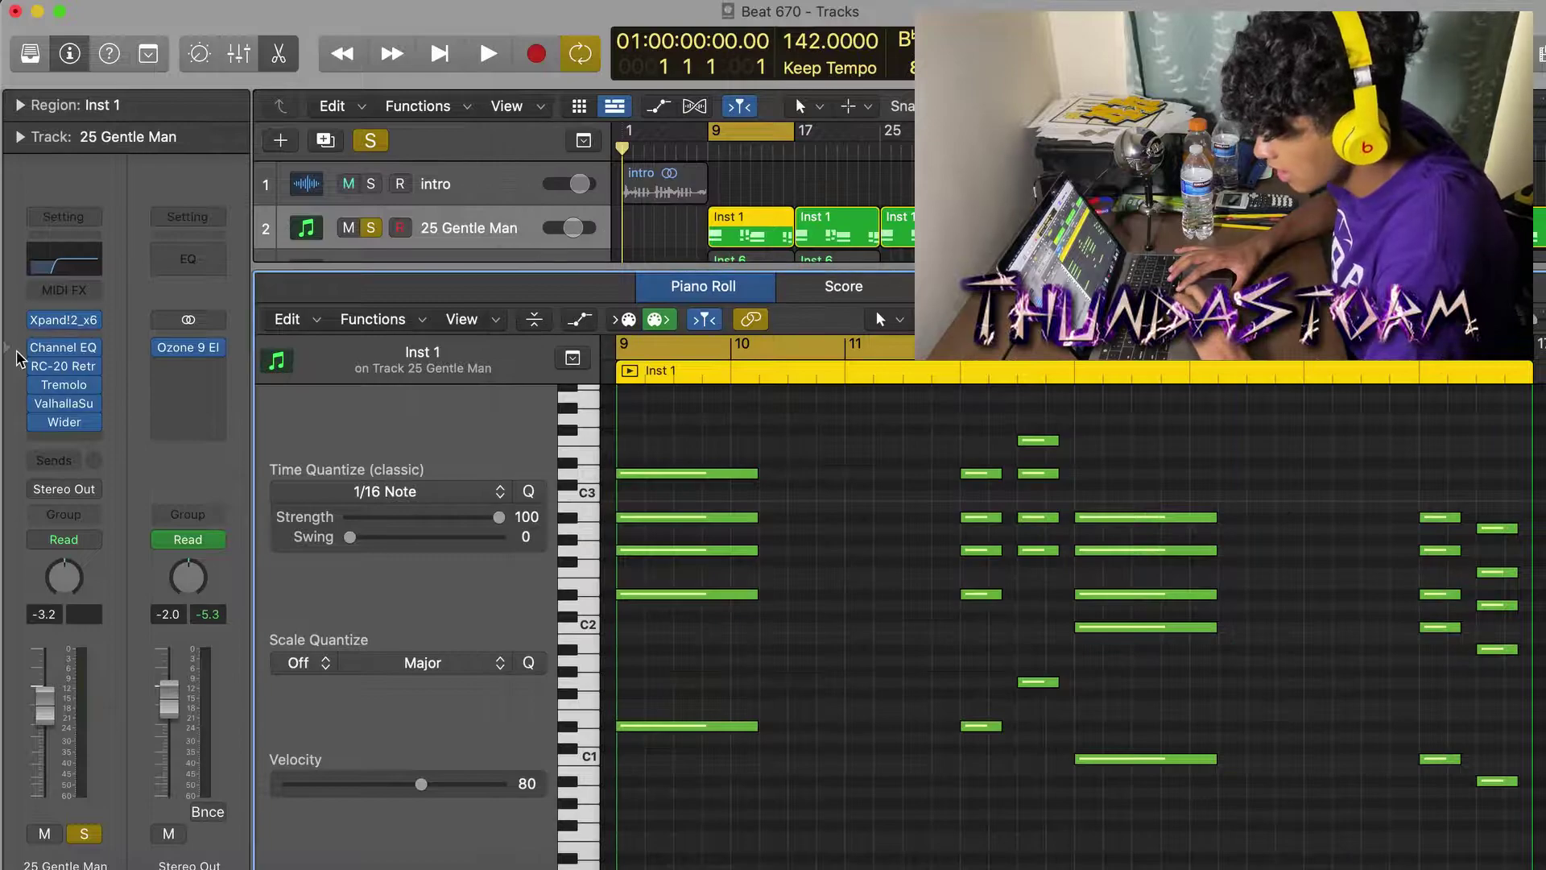
left_click(65, 352)
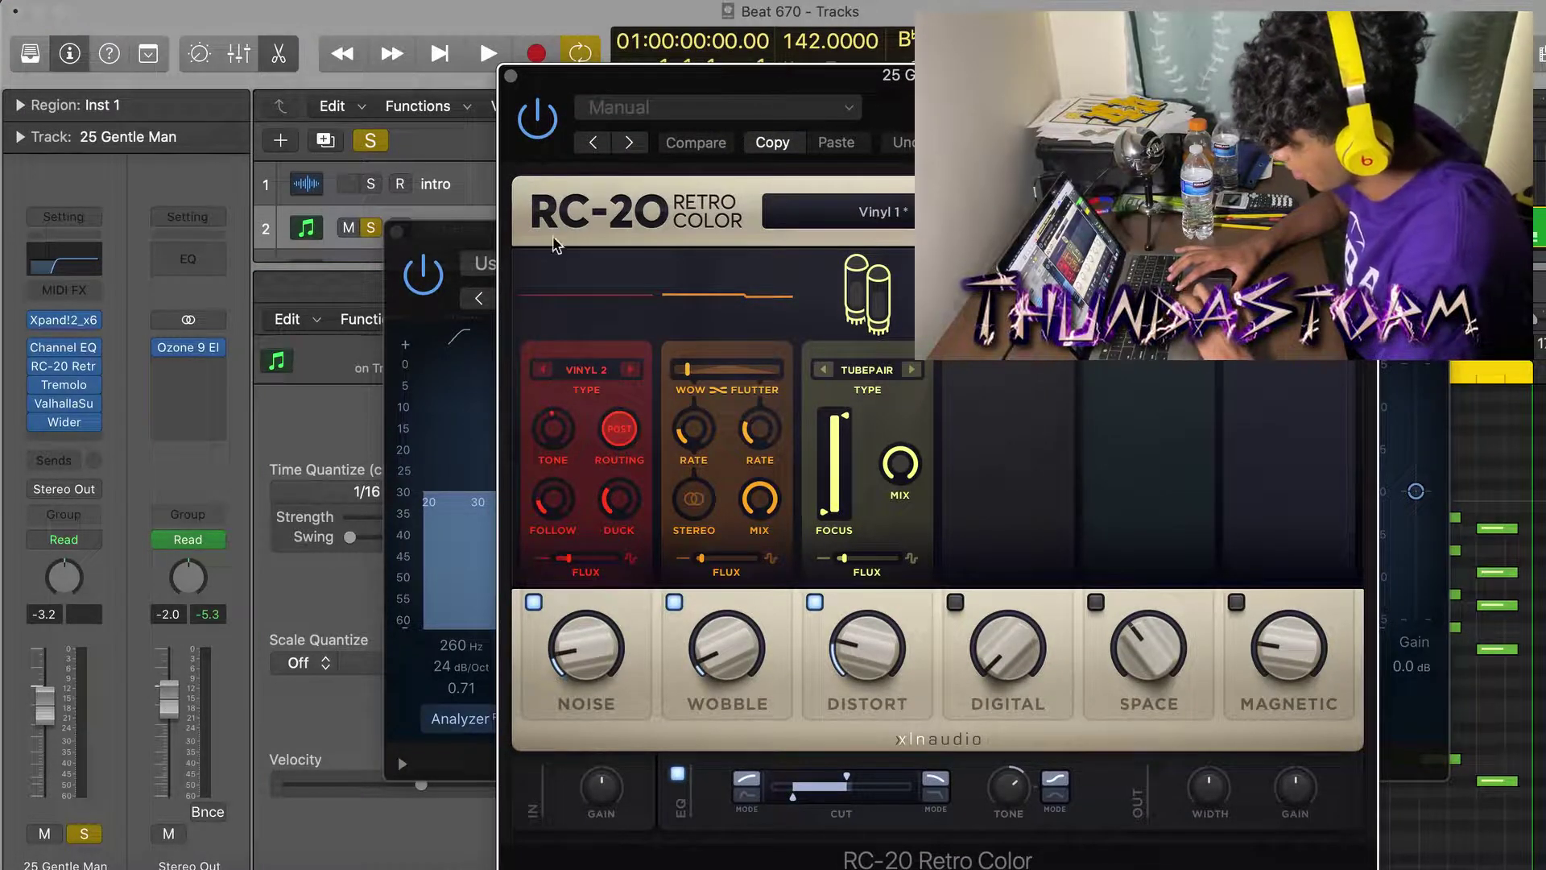
left_click(510, 76)
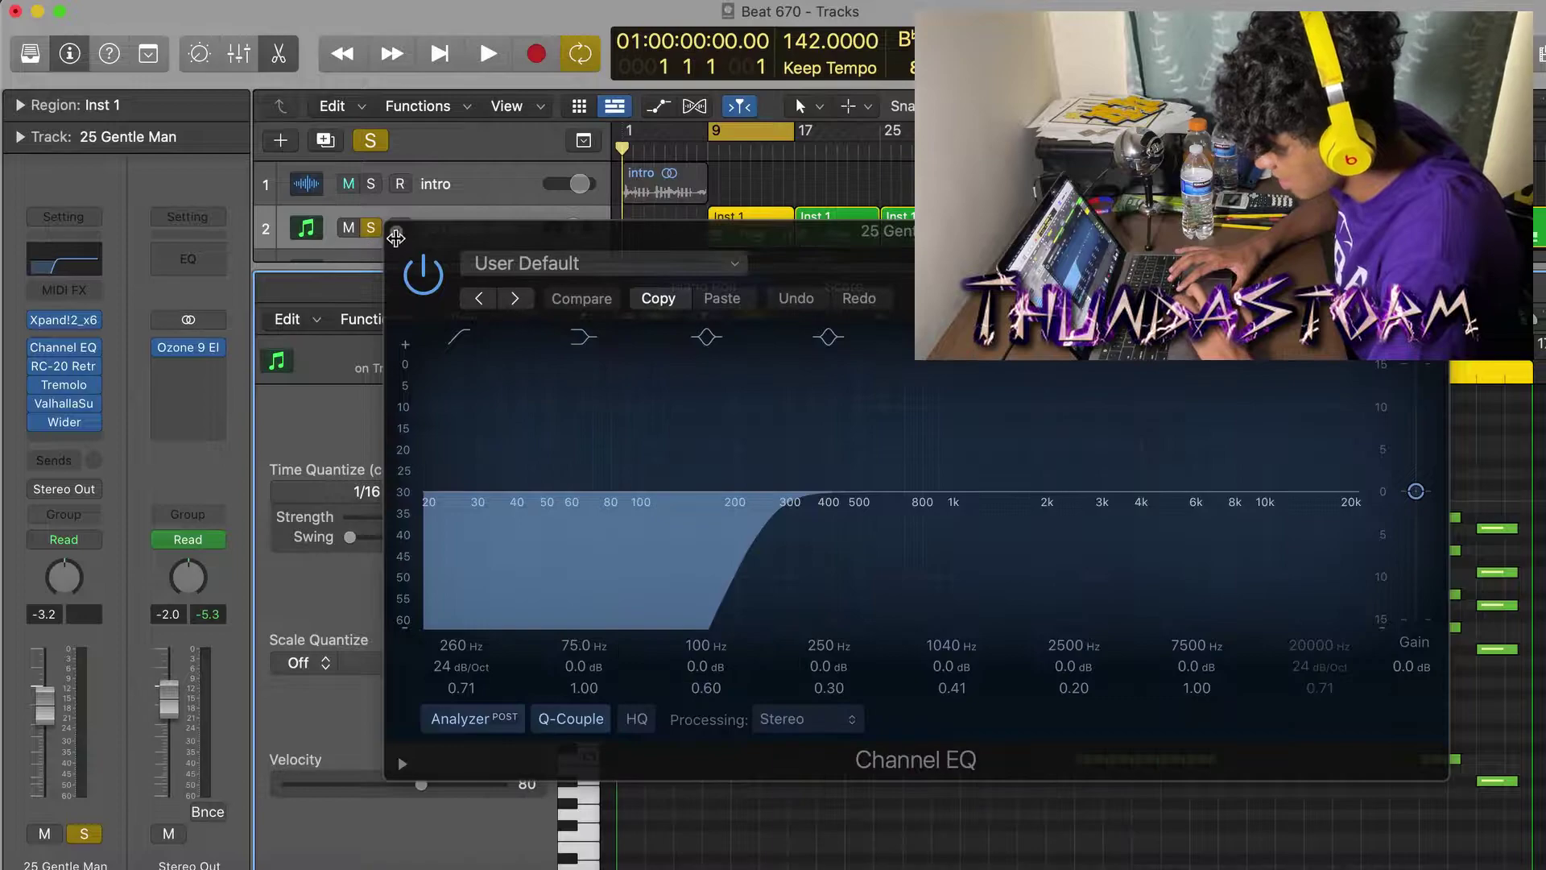
left_click(395, 236)
Step: Review the Tremolo, ValhallaSupermassive and Wider effects, then play the melody back
left_click(64, 384)
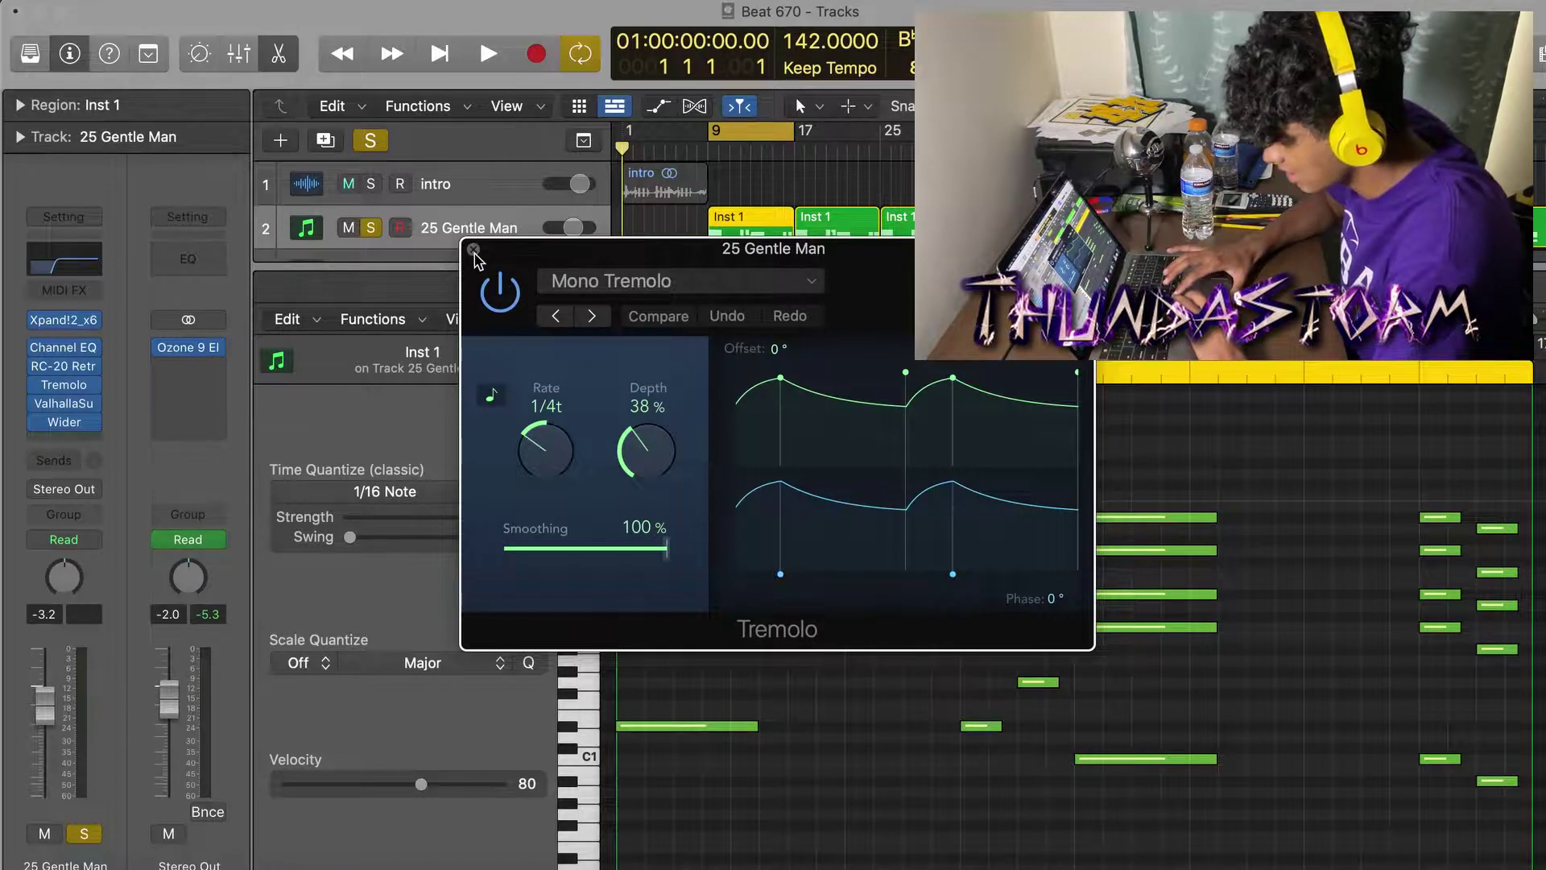
left_click(474, 250)
left_click(70, 409)
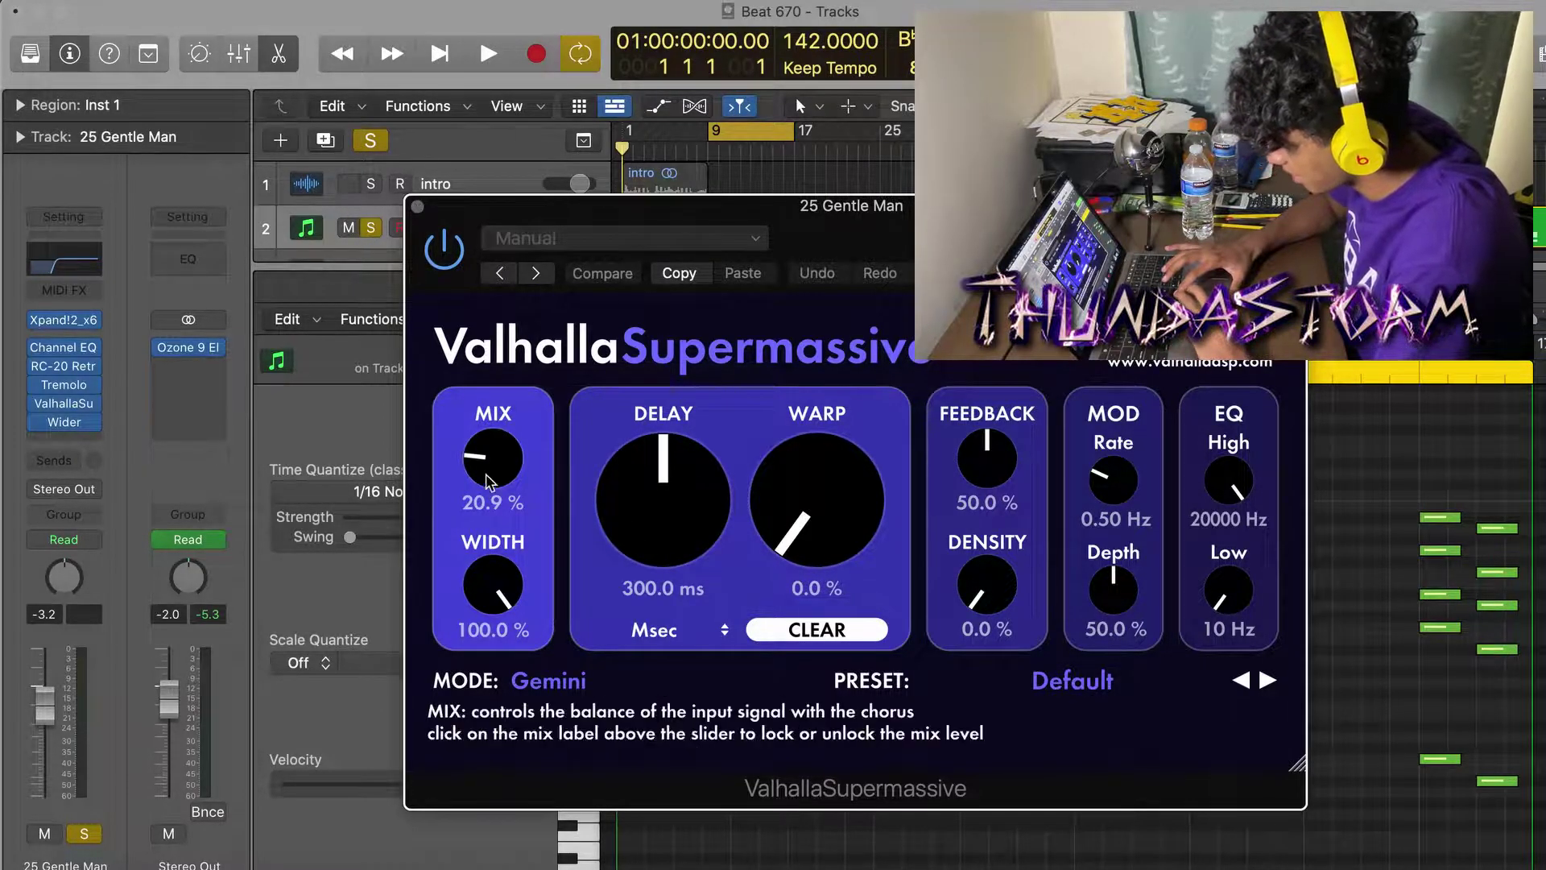
left_click(417, 206)
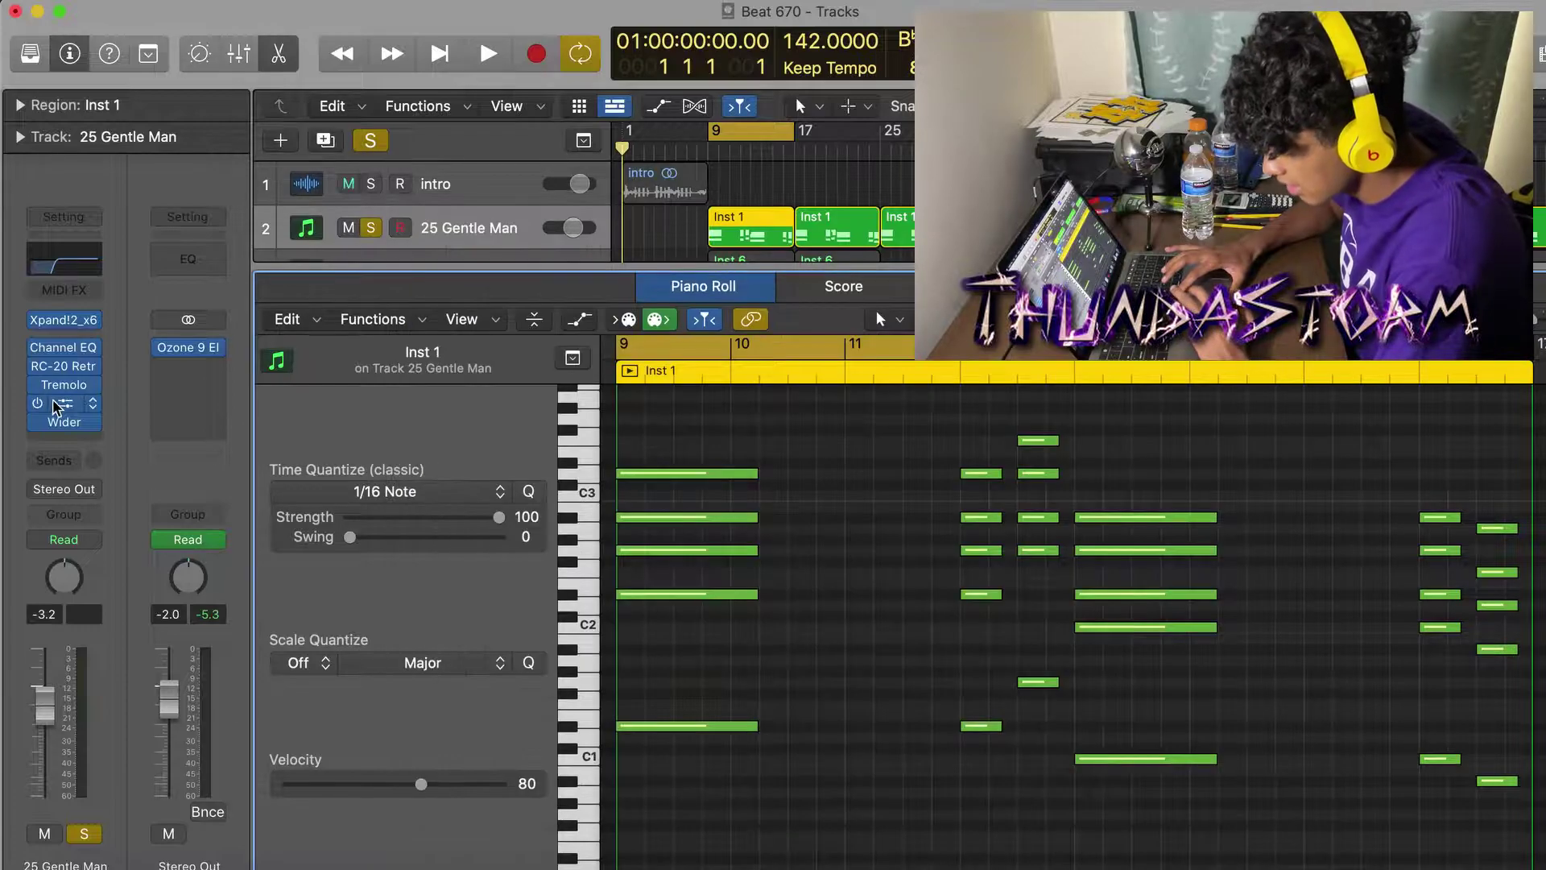
left_click(65, 425)
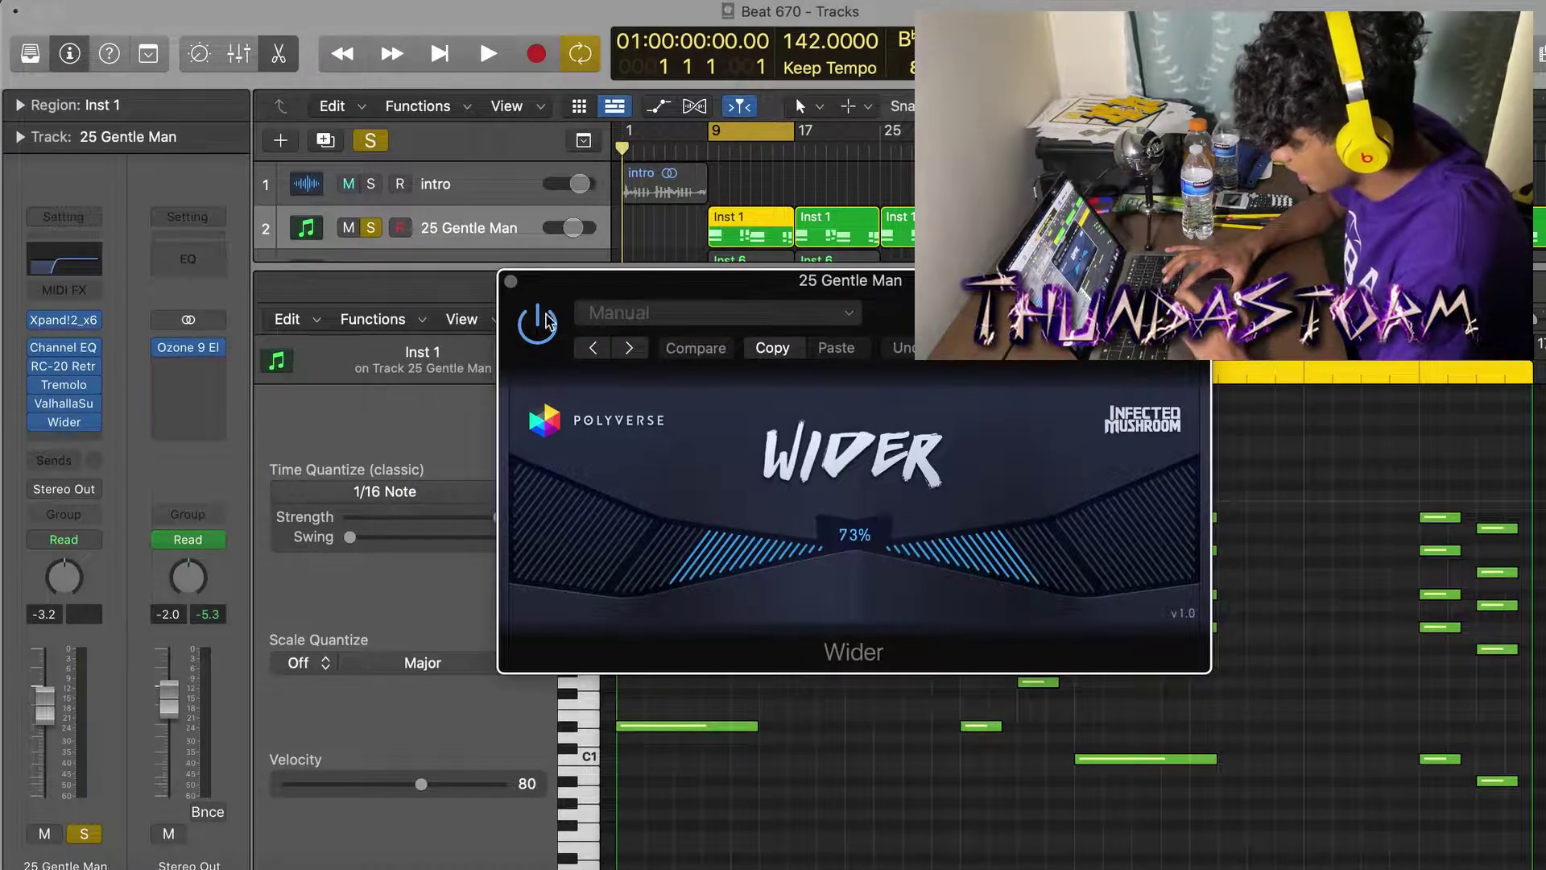
left_click(512, 281)
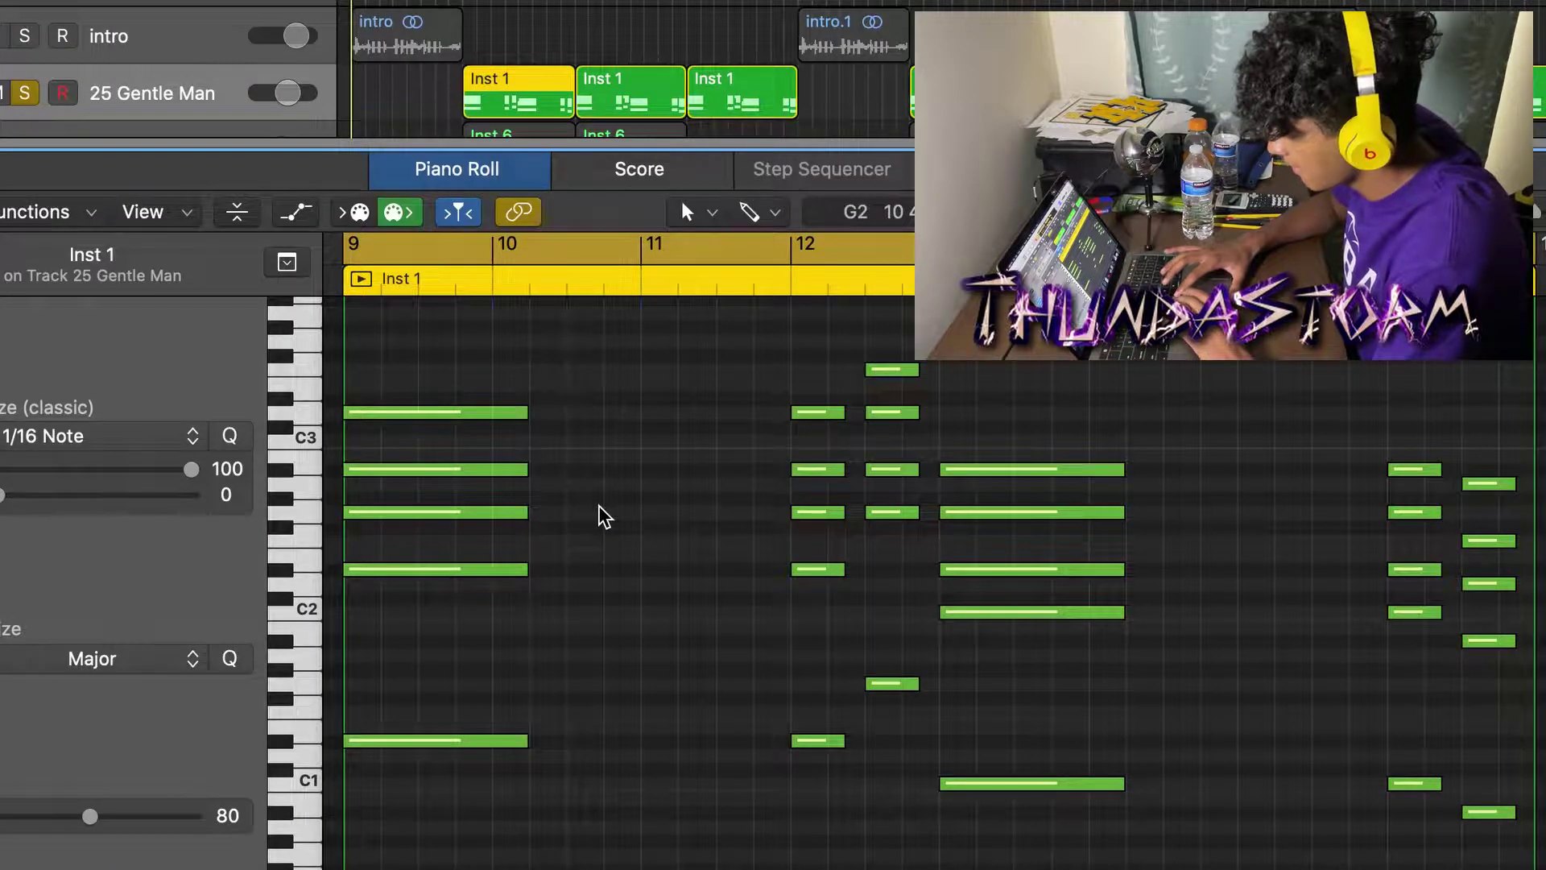
key("space")
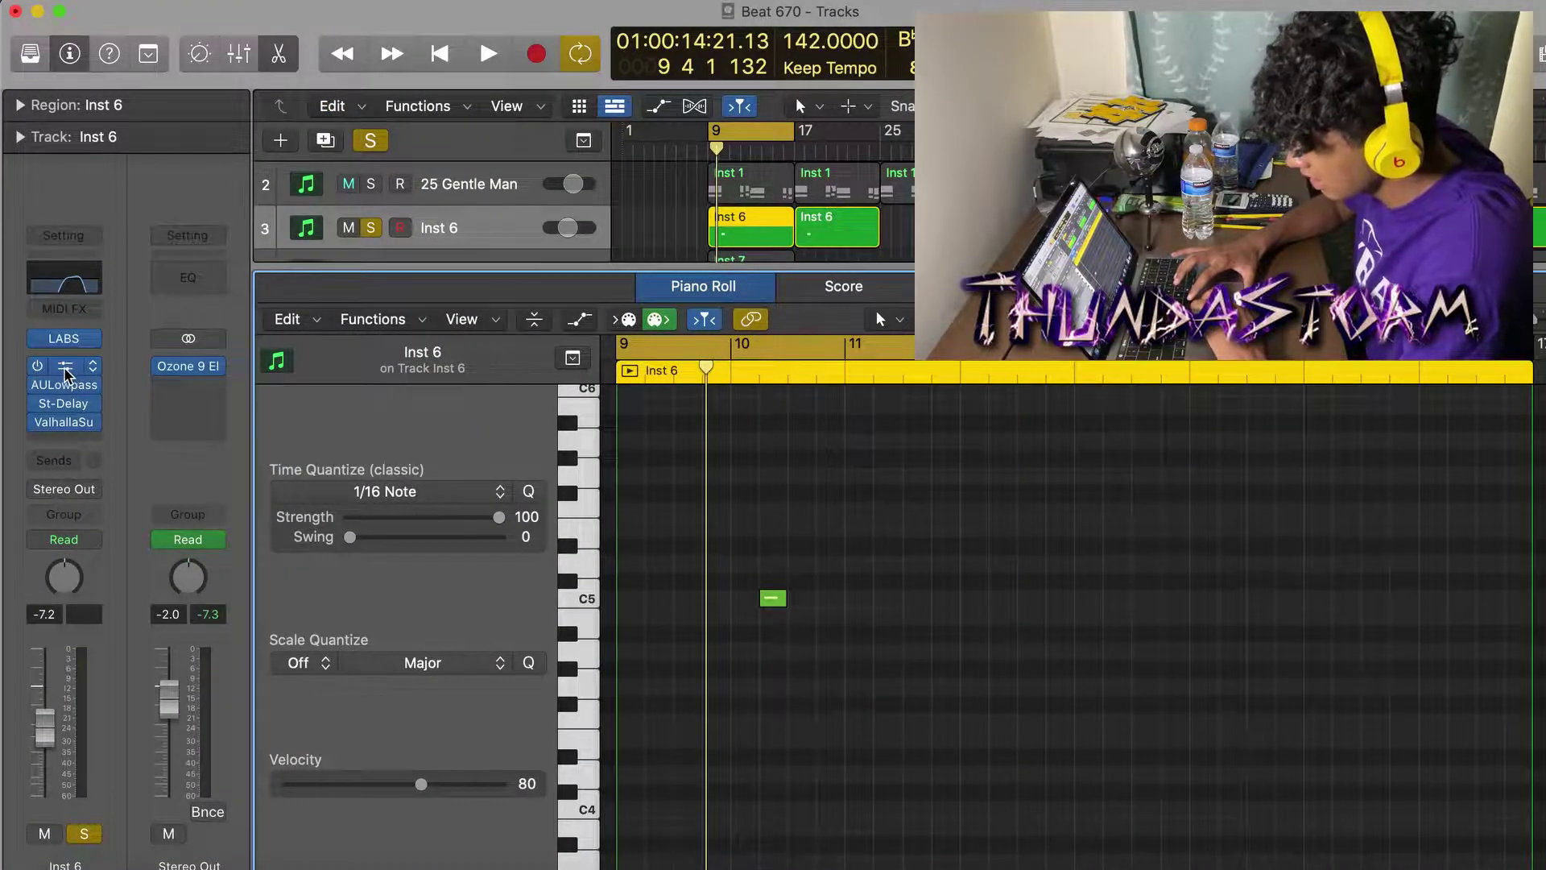
Step: View the Channel EQ curve on the Inst 6 track
left_click(63, 365)
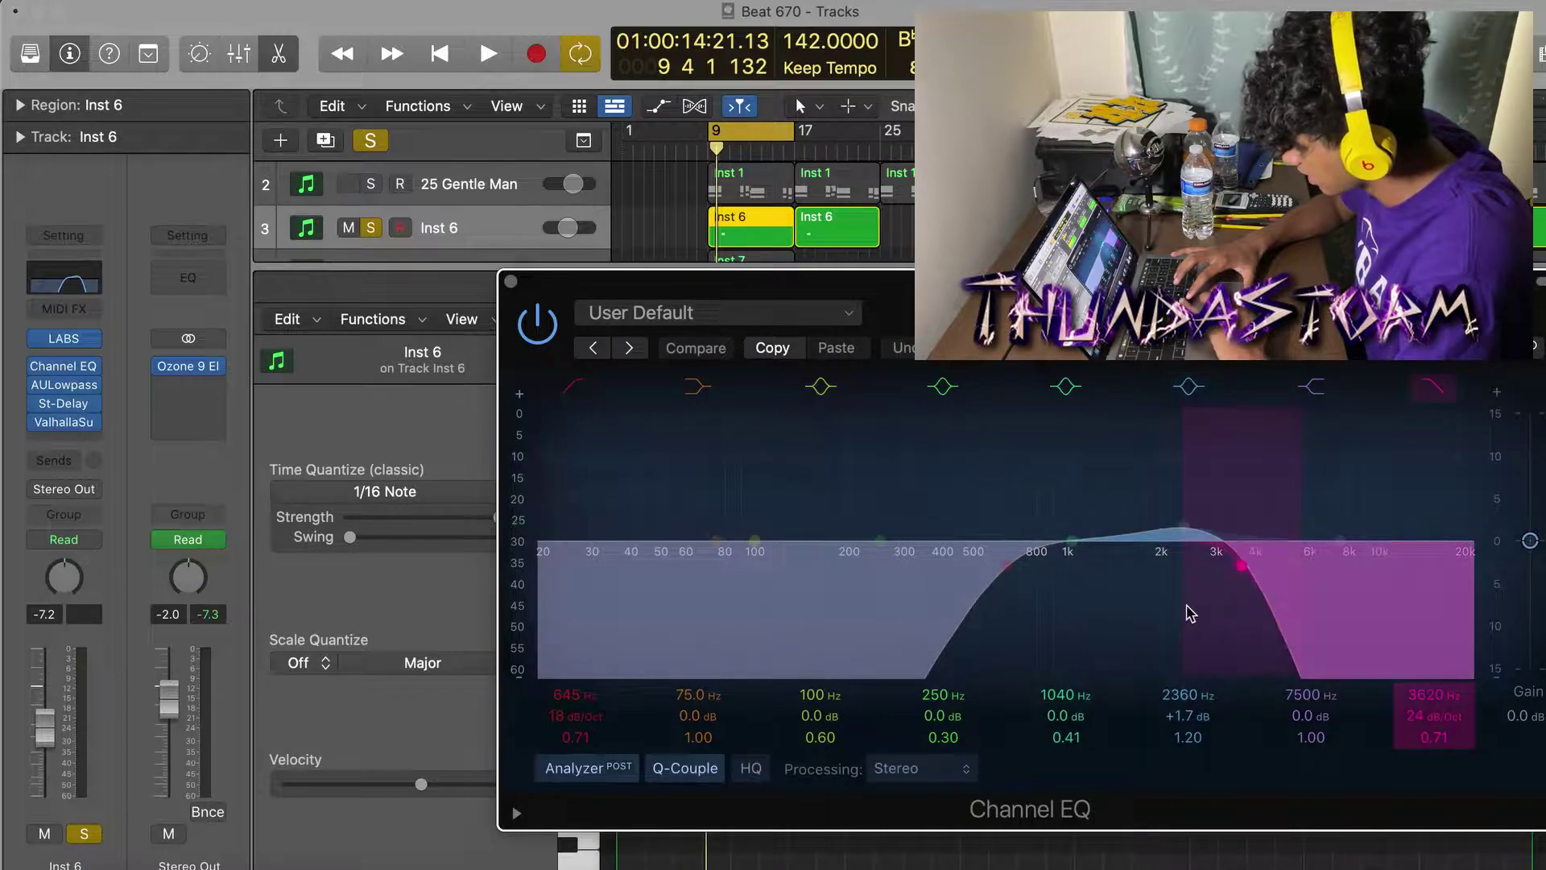
left_click(511, 280)
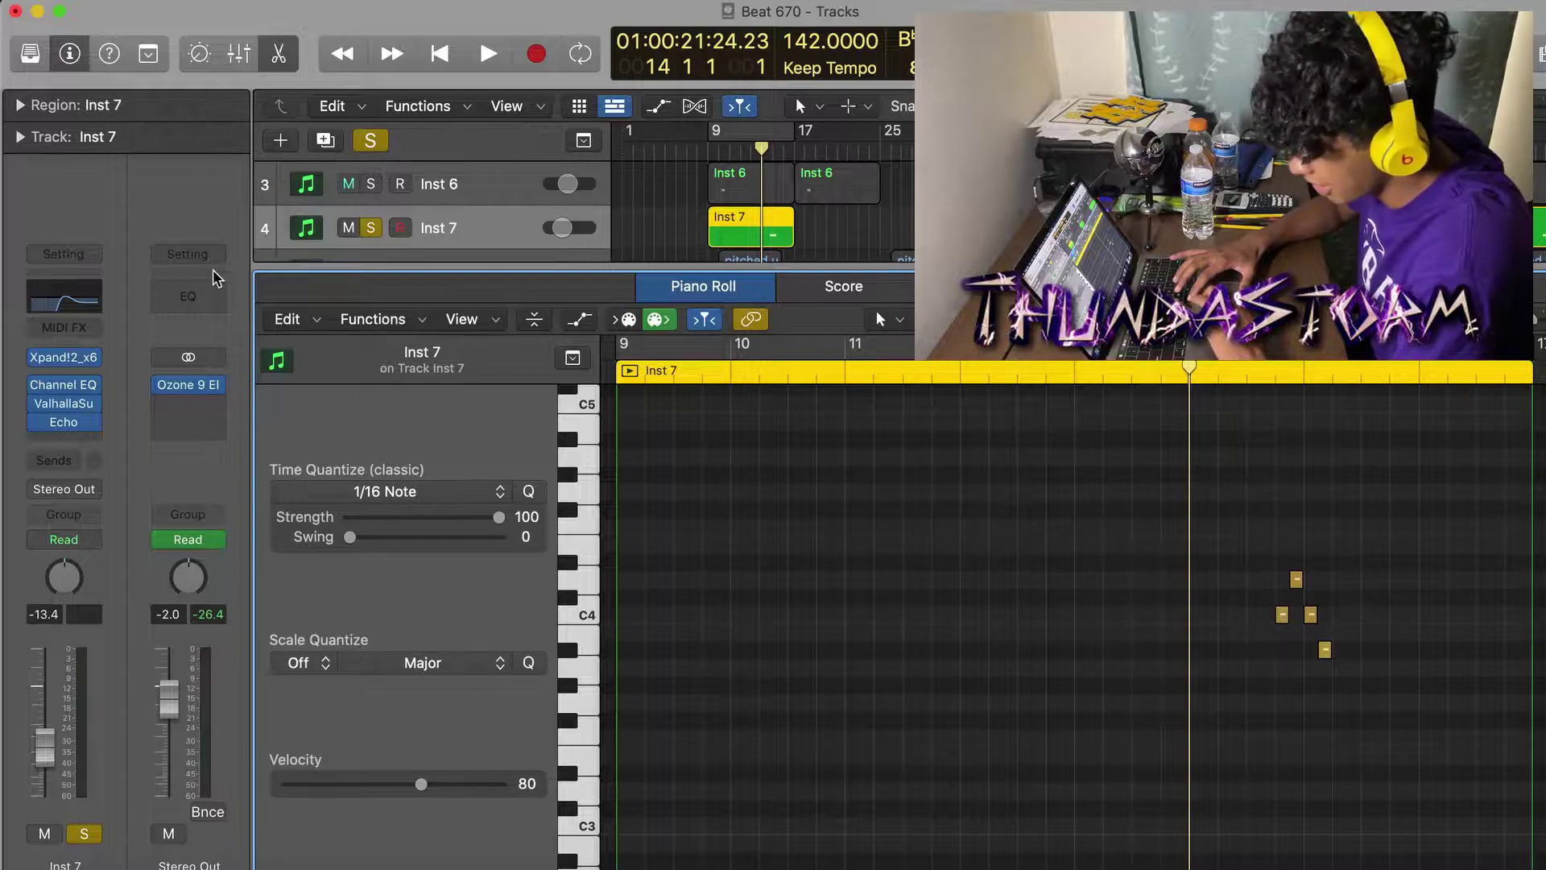
Step: Check the Inst 7 vibraphone's Xpand!2 sound and Channel EQ settings
left_click(65, 359)
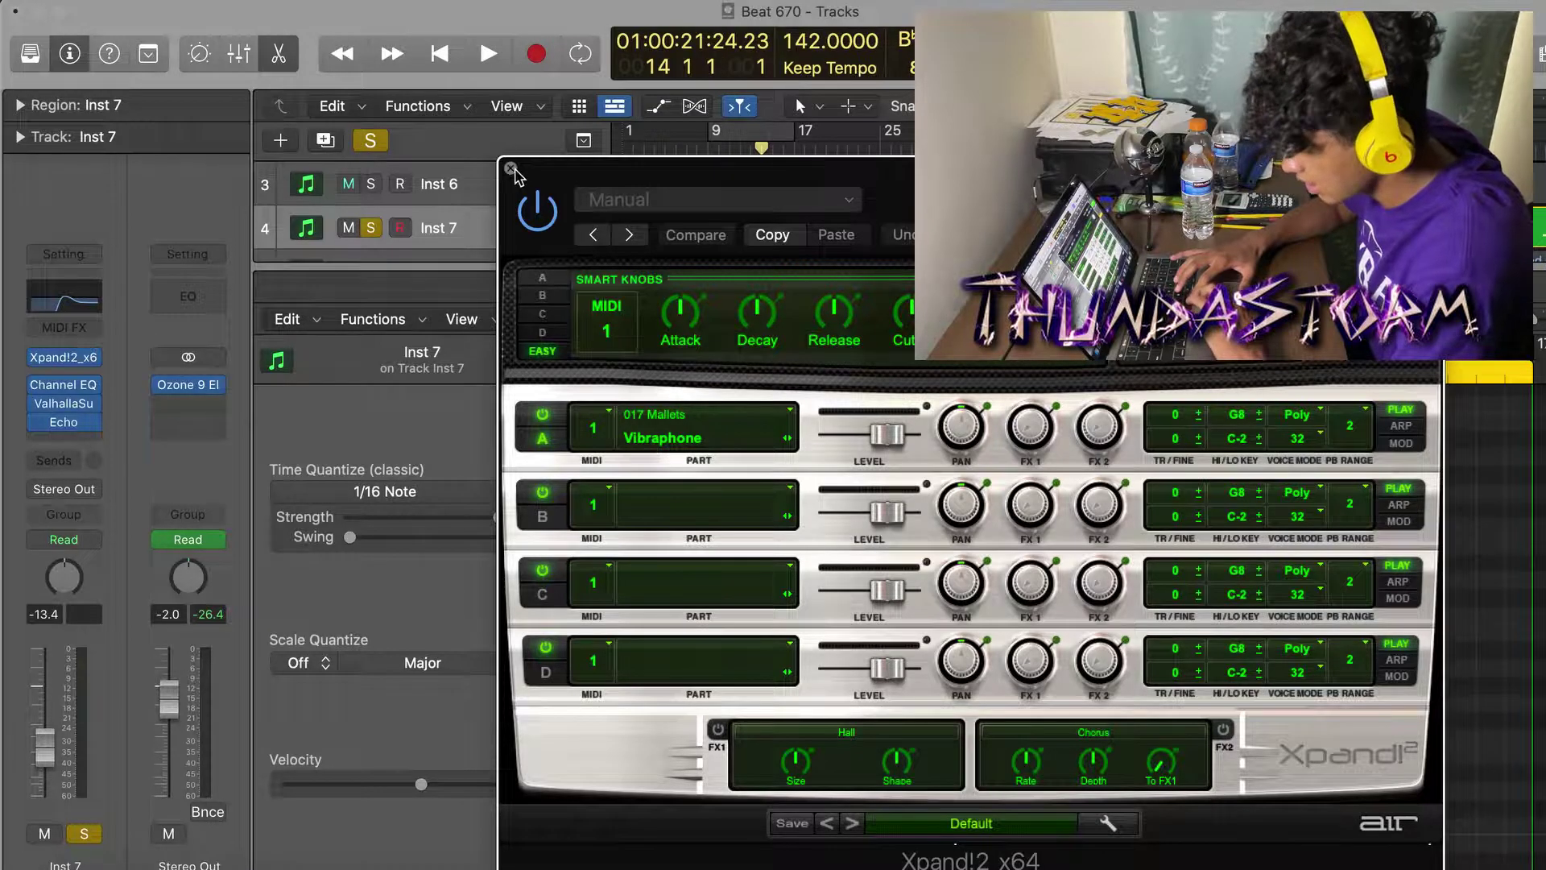
left_click(510, 167)
left_click(65, 392)
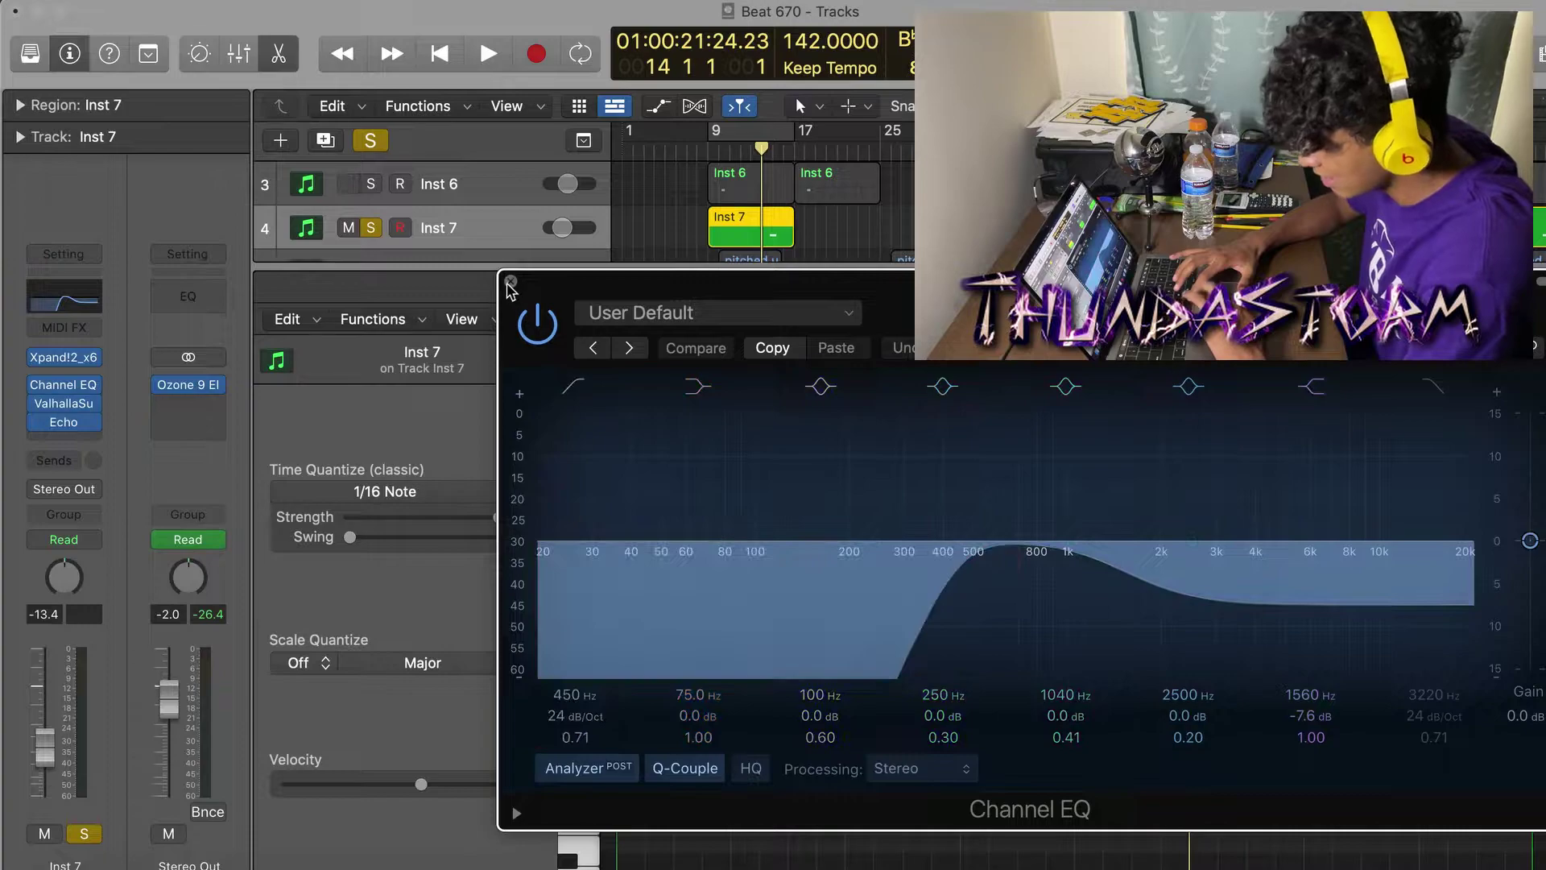
left_click(510, 282)
Step: Review its ValhallaSupermassive reverb and Echo delay, then play the Inst 7 part
left_click(71, 419)
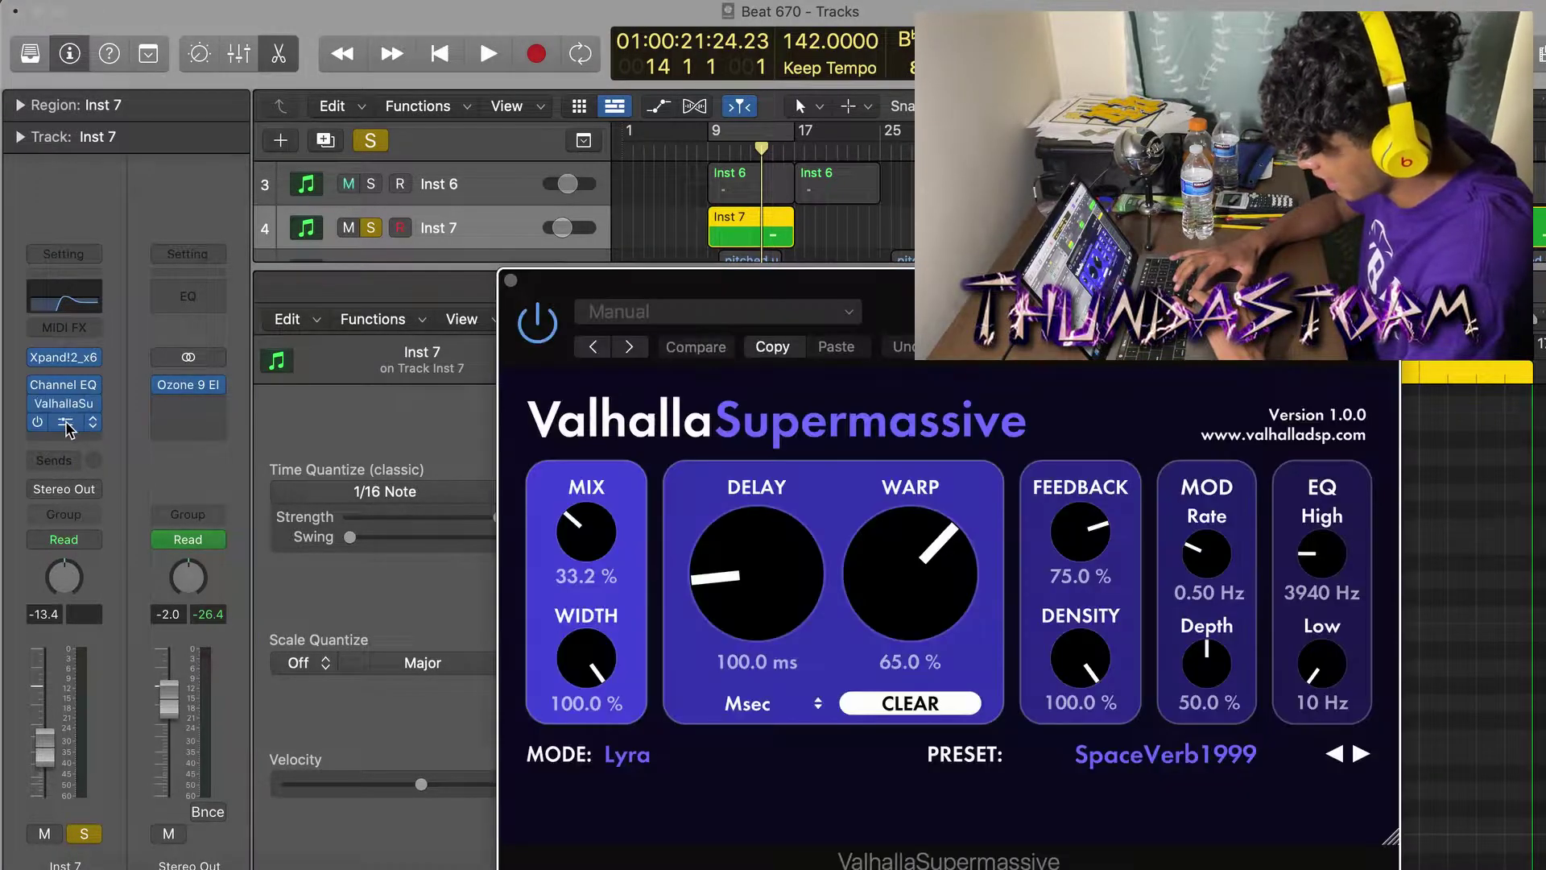
left_click(66, 425)
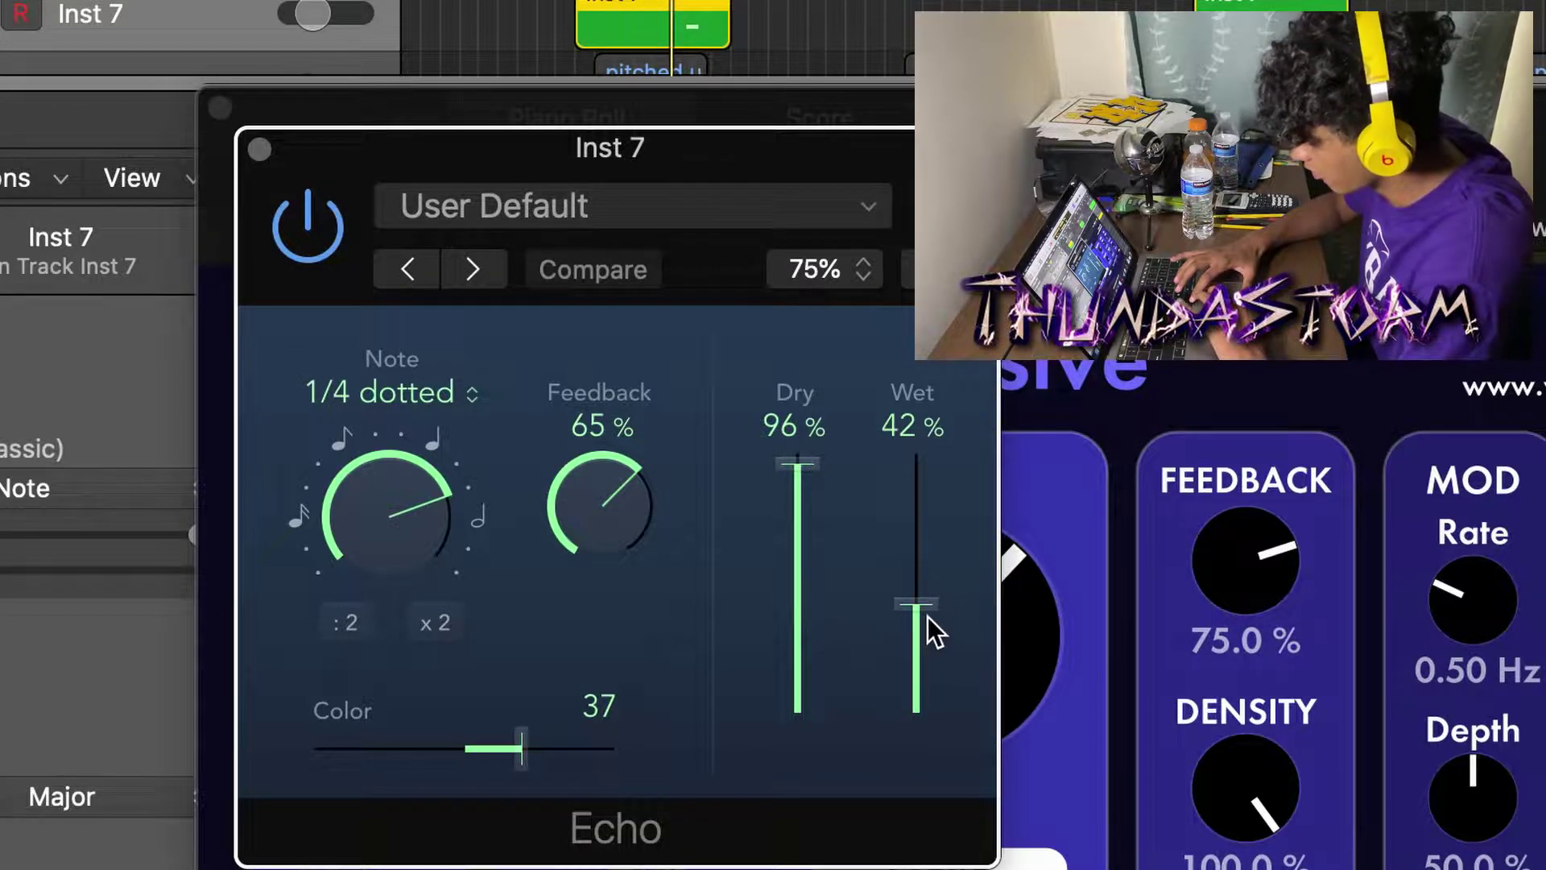
left_click(258, 150)
left_click(220, 107)
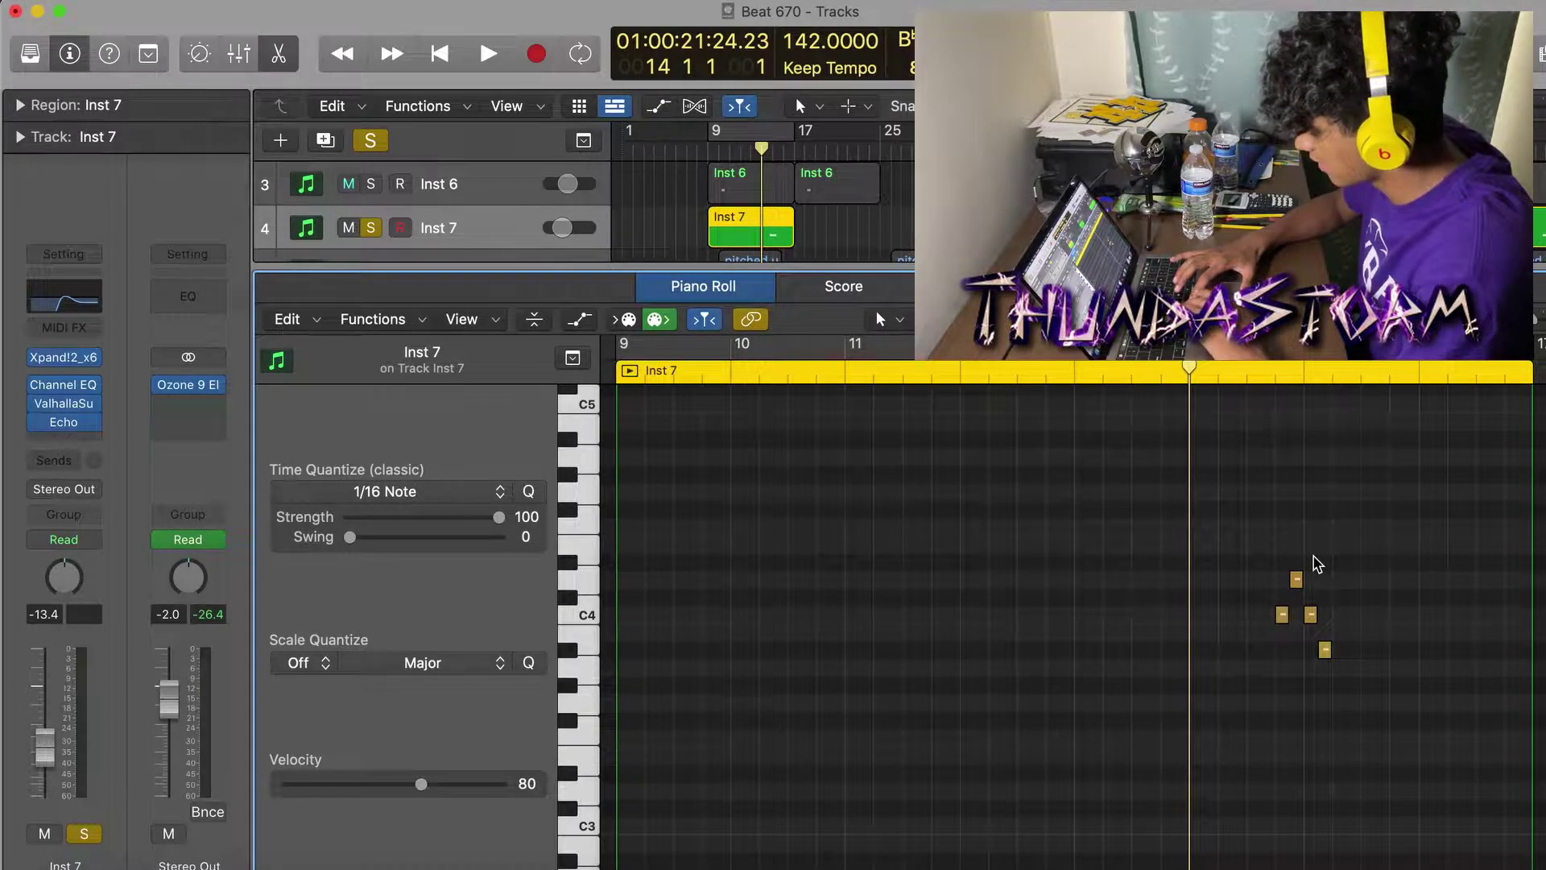
key("space")
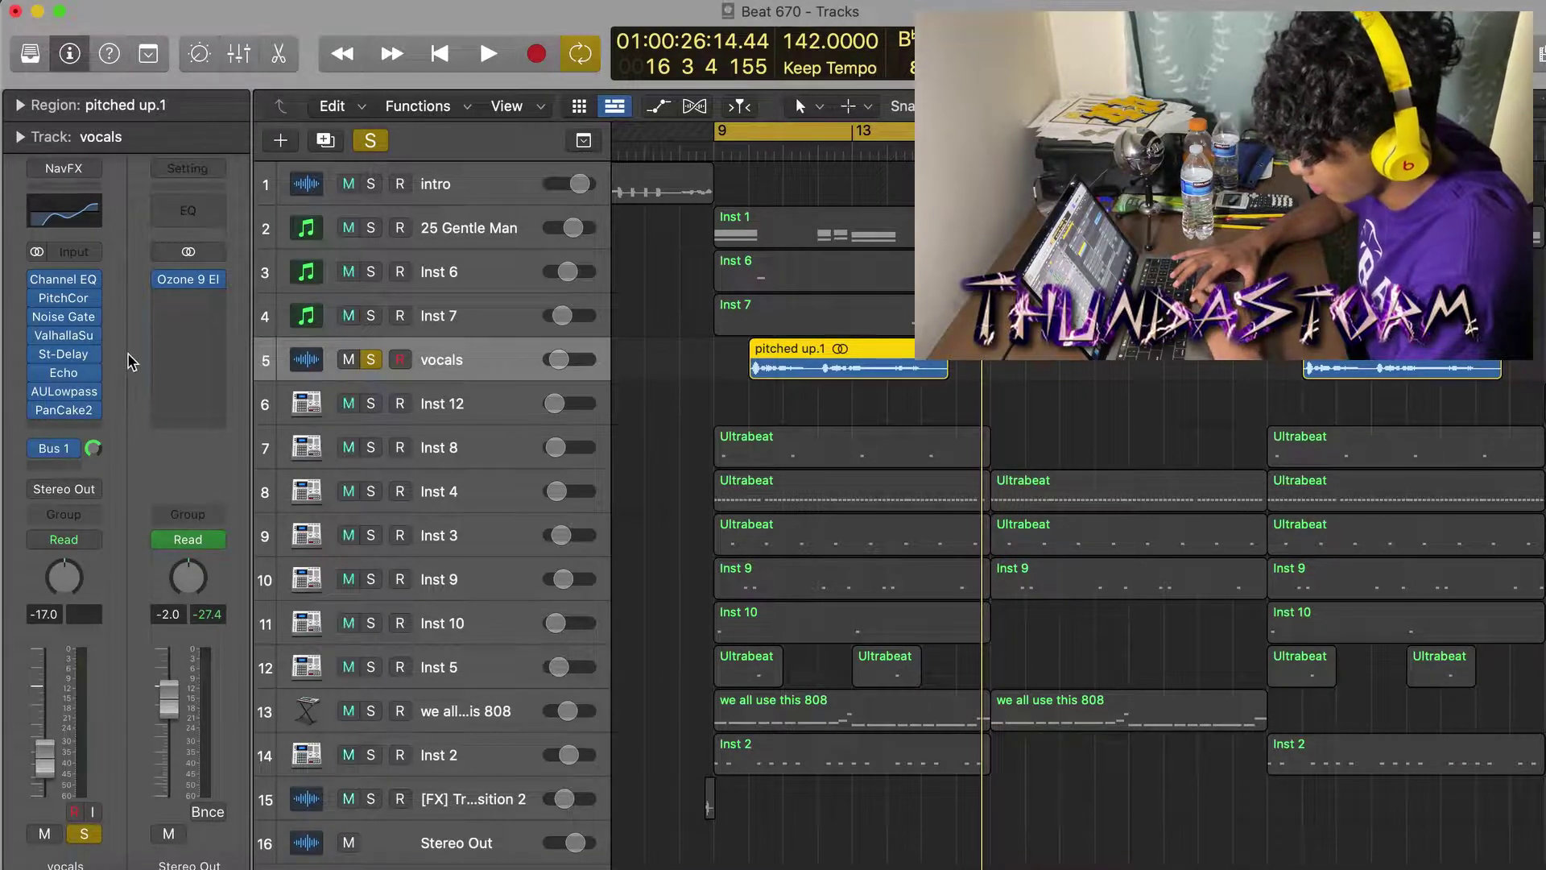
Step: Inspect the vocals' AULowpass filter and PanCake2 auto-pan settings
mouse_move(71, 339)
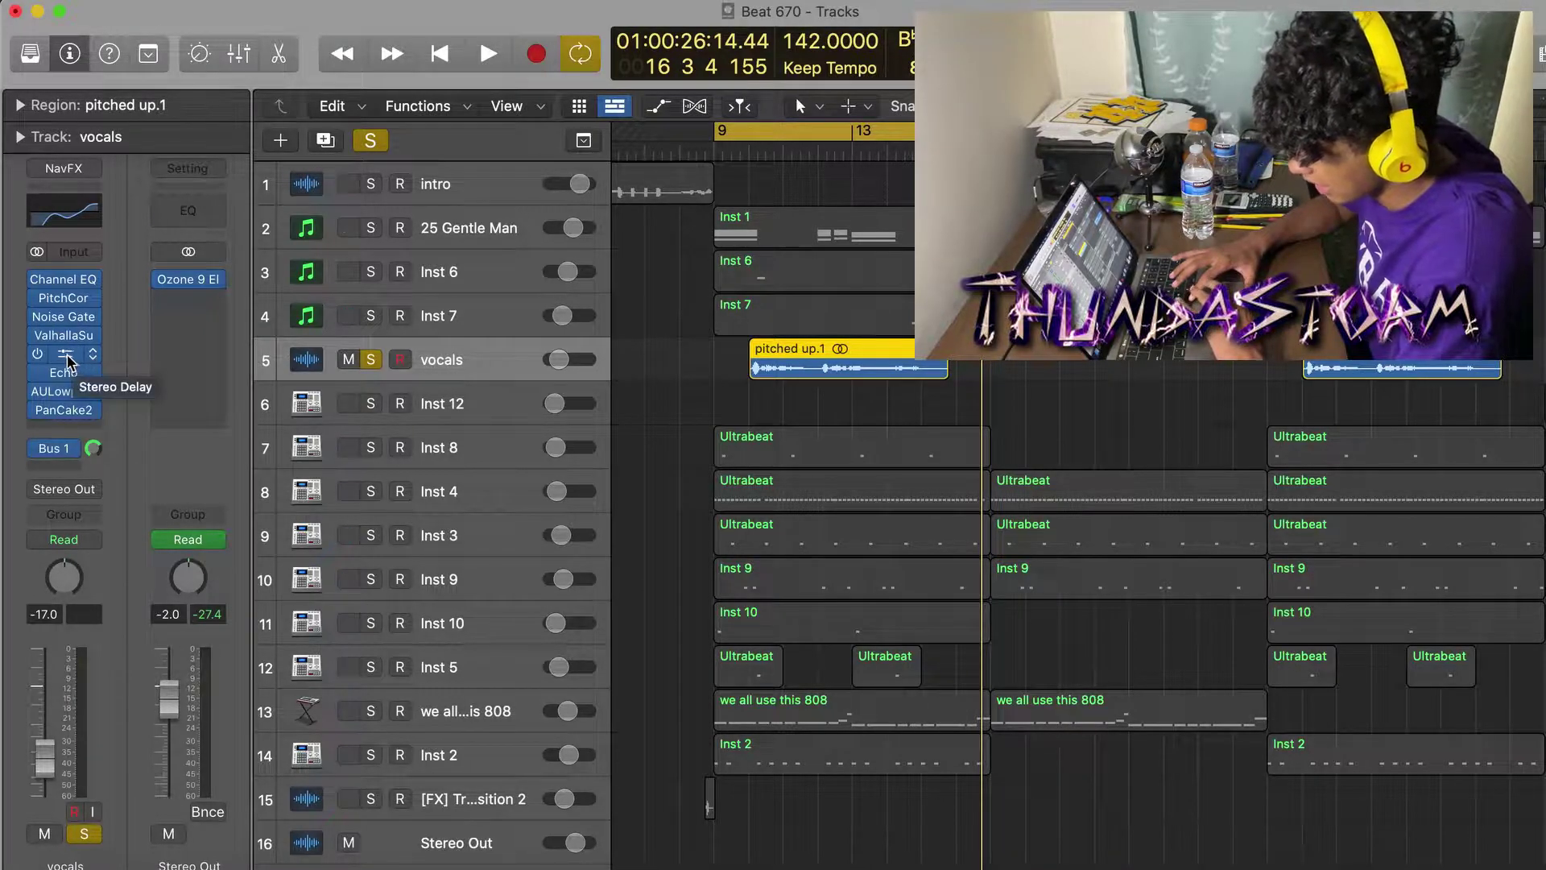
left_click(66, 395)
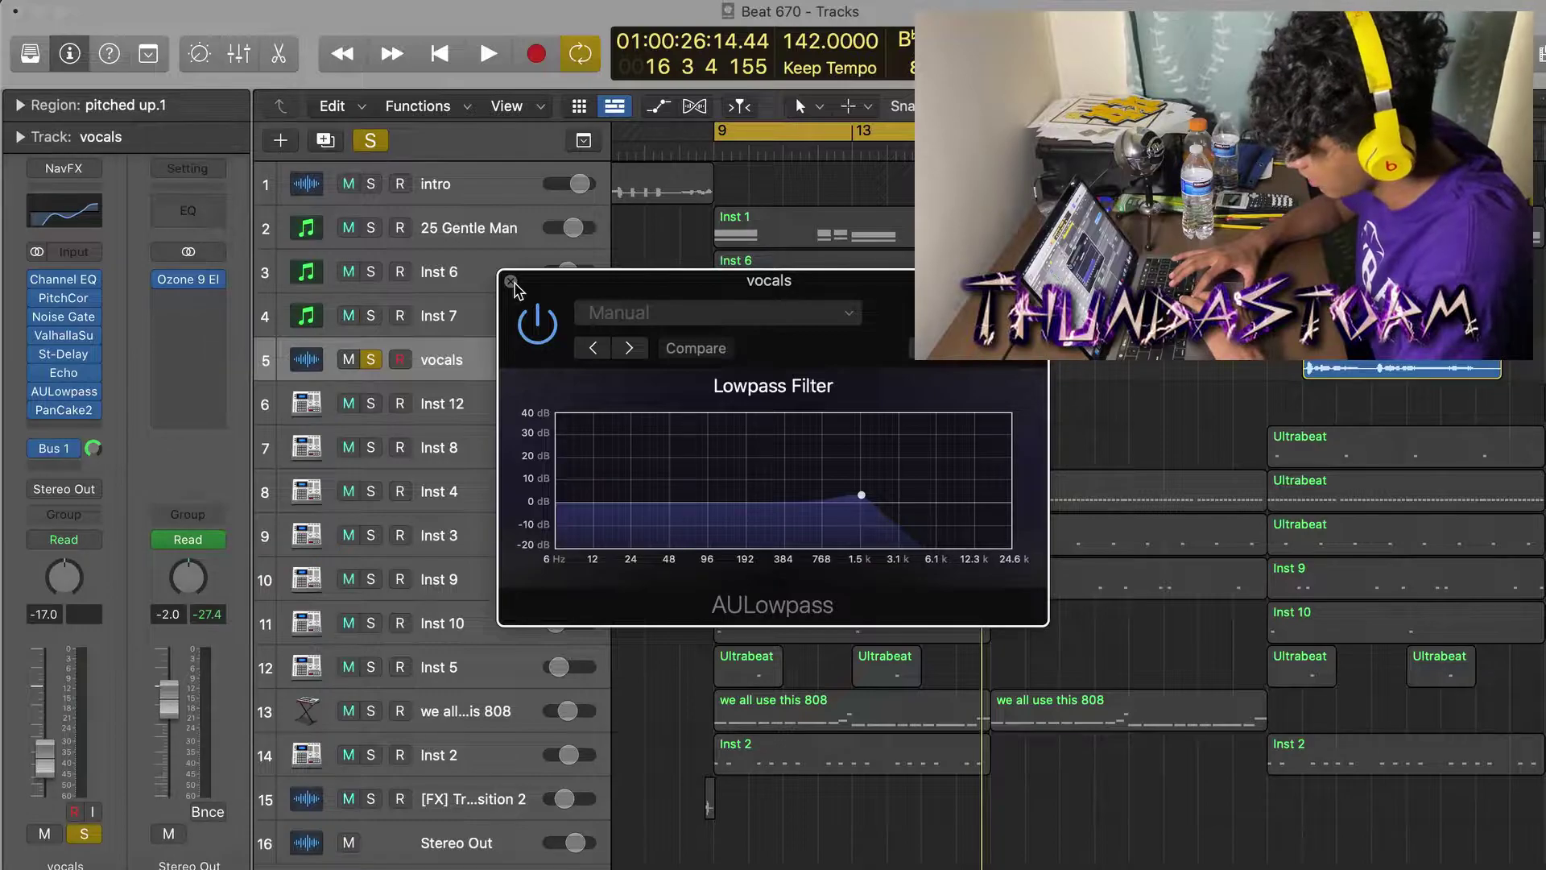
left_click(512, 282)
left_click(76, 411)
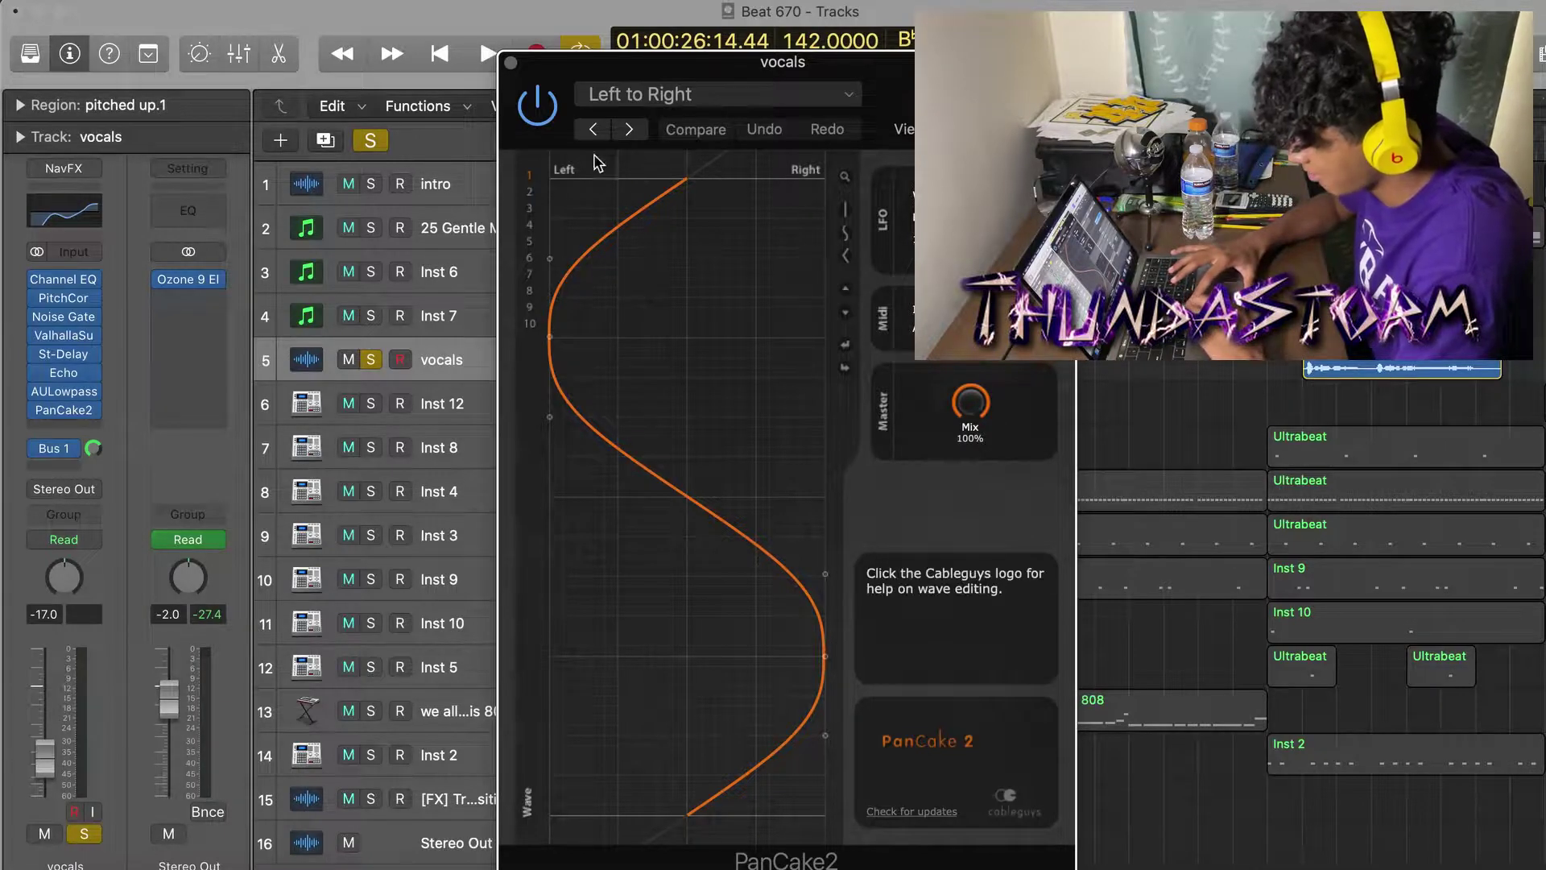
left_click(512, 65)
Step: Show the Aux 1 reverb return from the vocals' Bus 1 send and play the arrangement
left_click(49, 448)
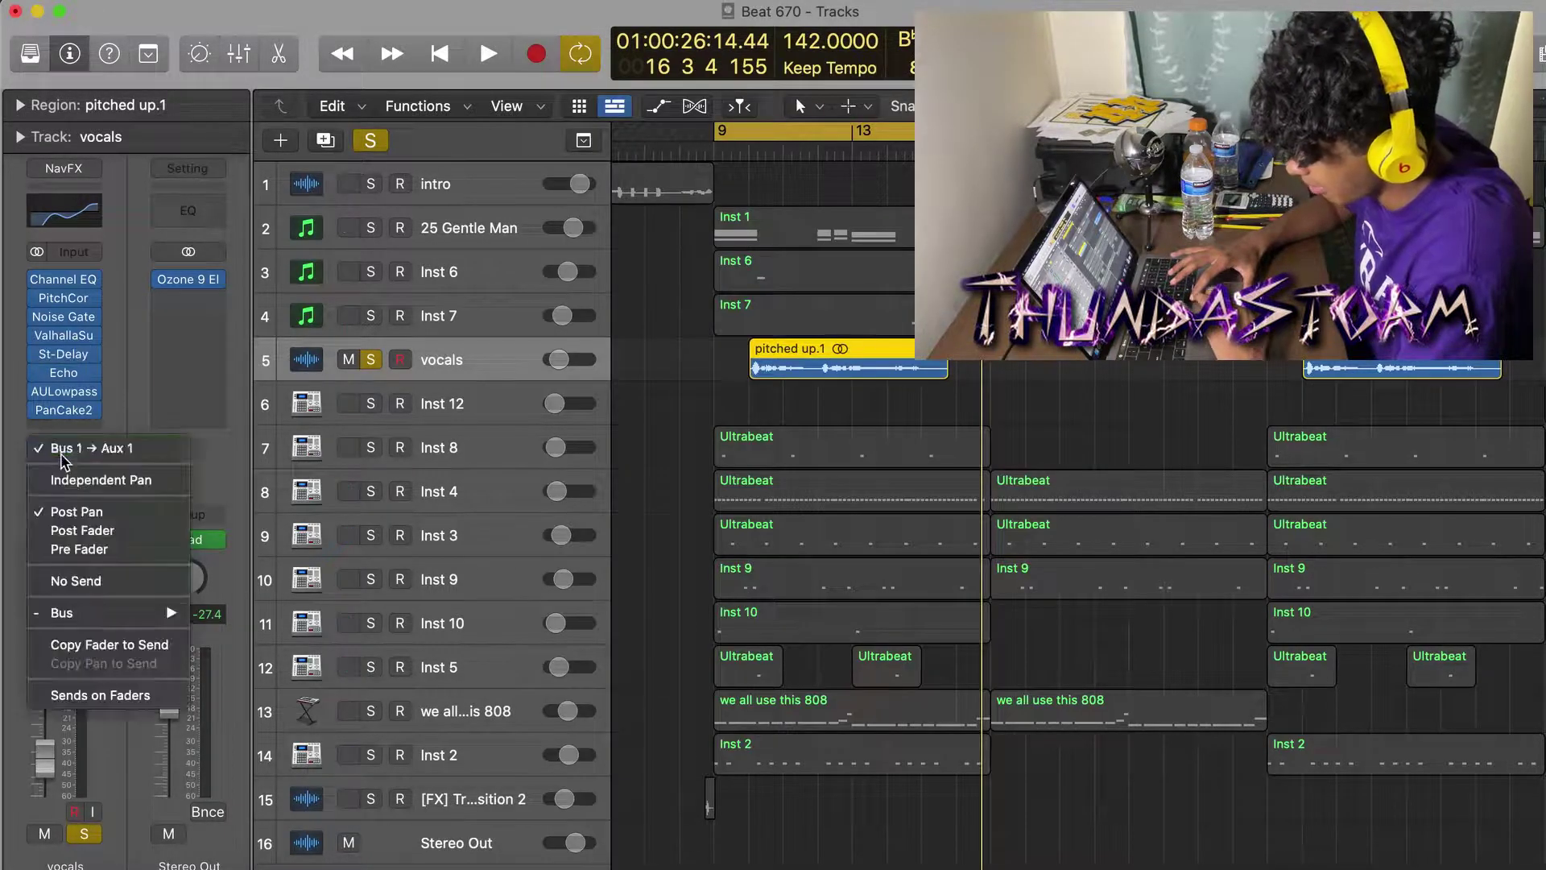
left_click(115, 400)
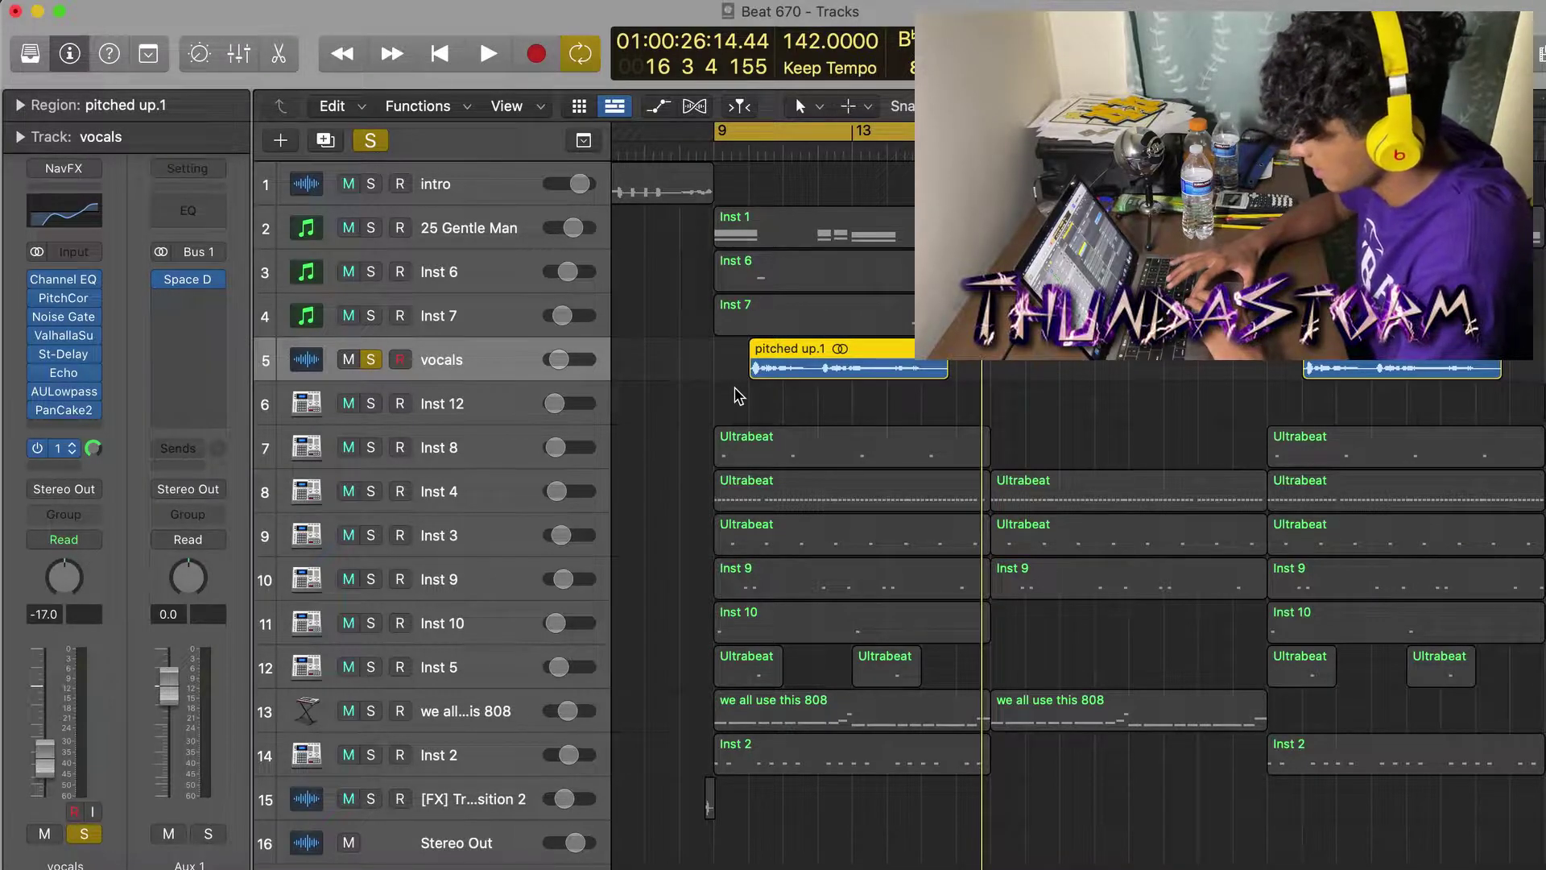
key("space")
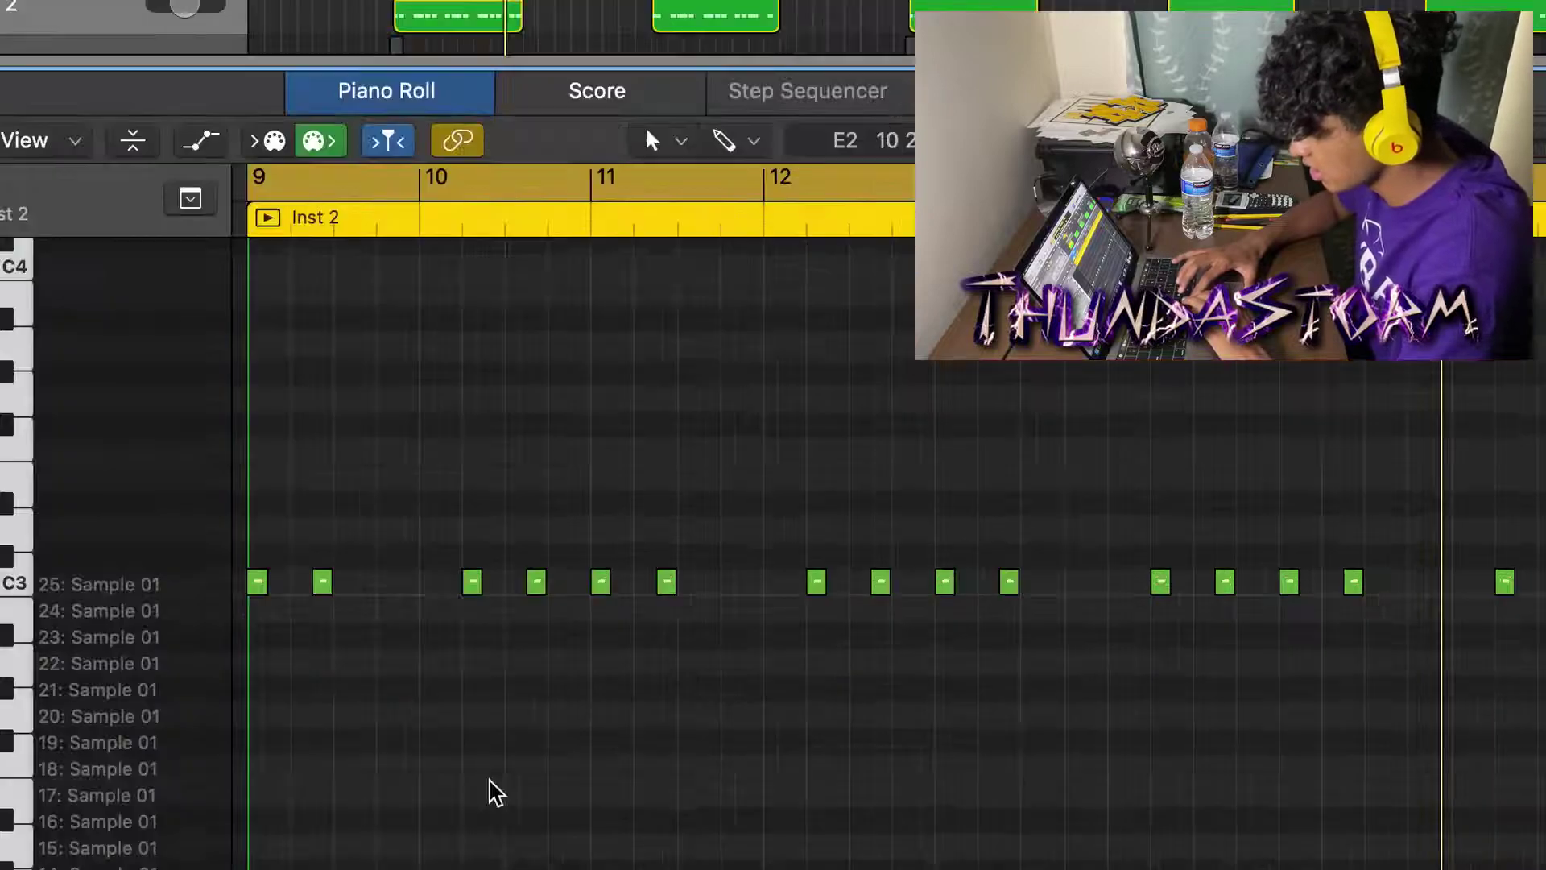
Step: Scroll the Piano Roll and play the Ultrabeat drum pattern
scroll(496, 793, "right", 2)
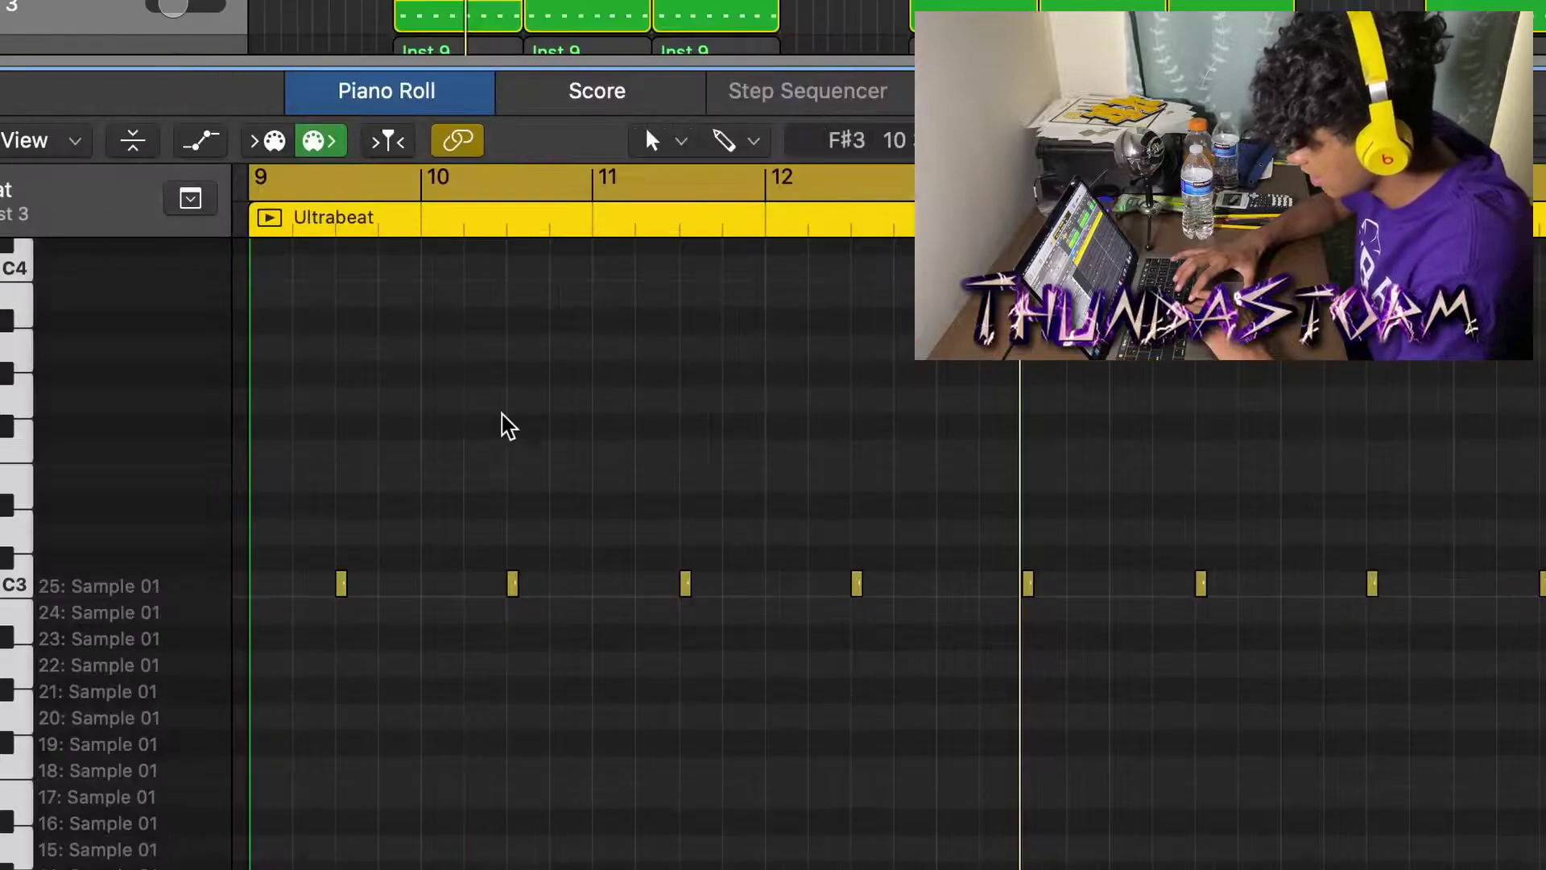
key("space")
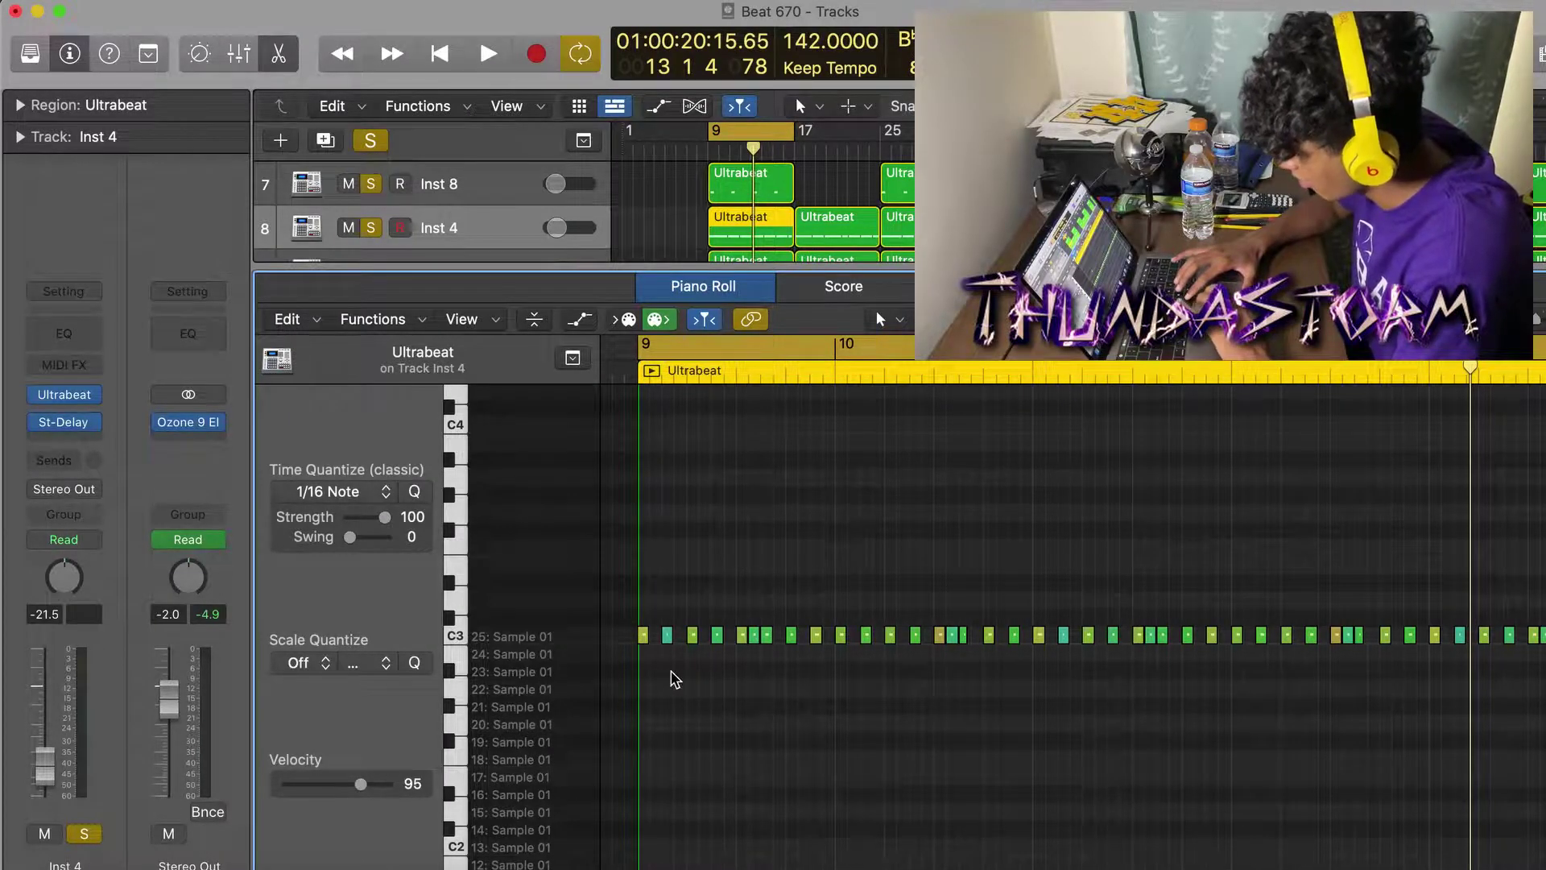
Step: Toggle the velocity lane off and play back the Ultrabeat drum pattern
key("a")
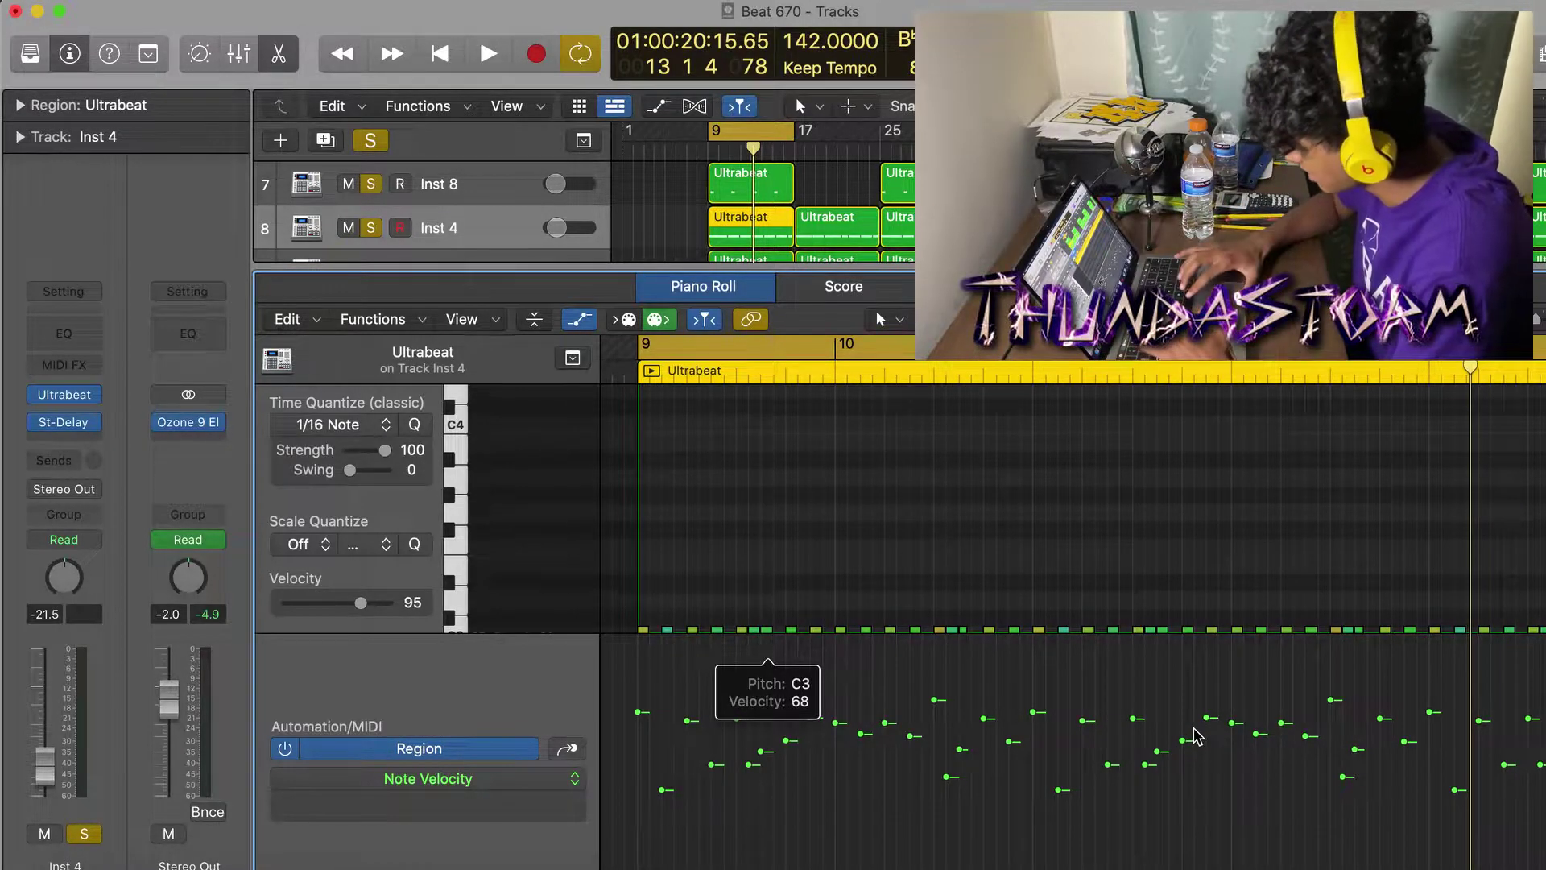
key("a")
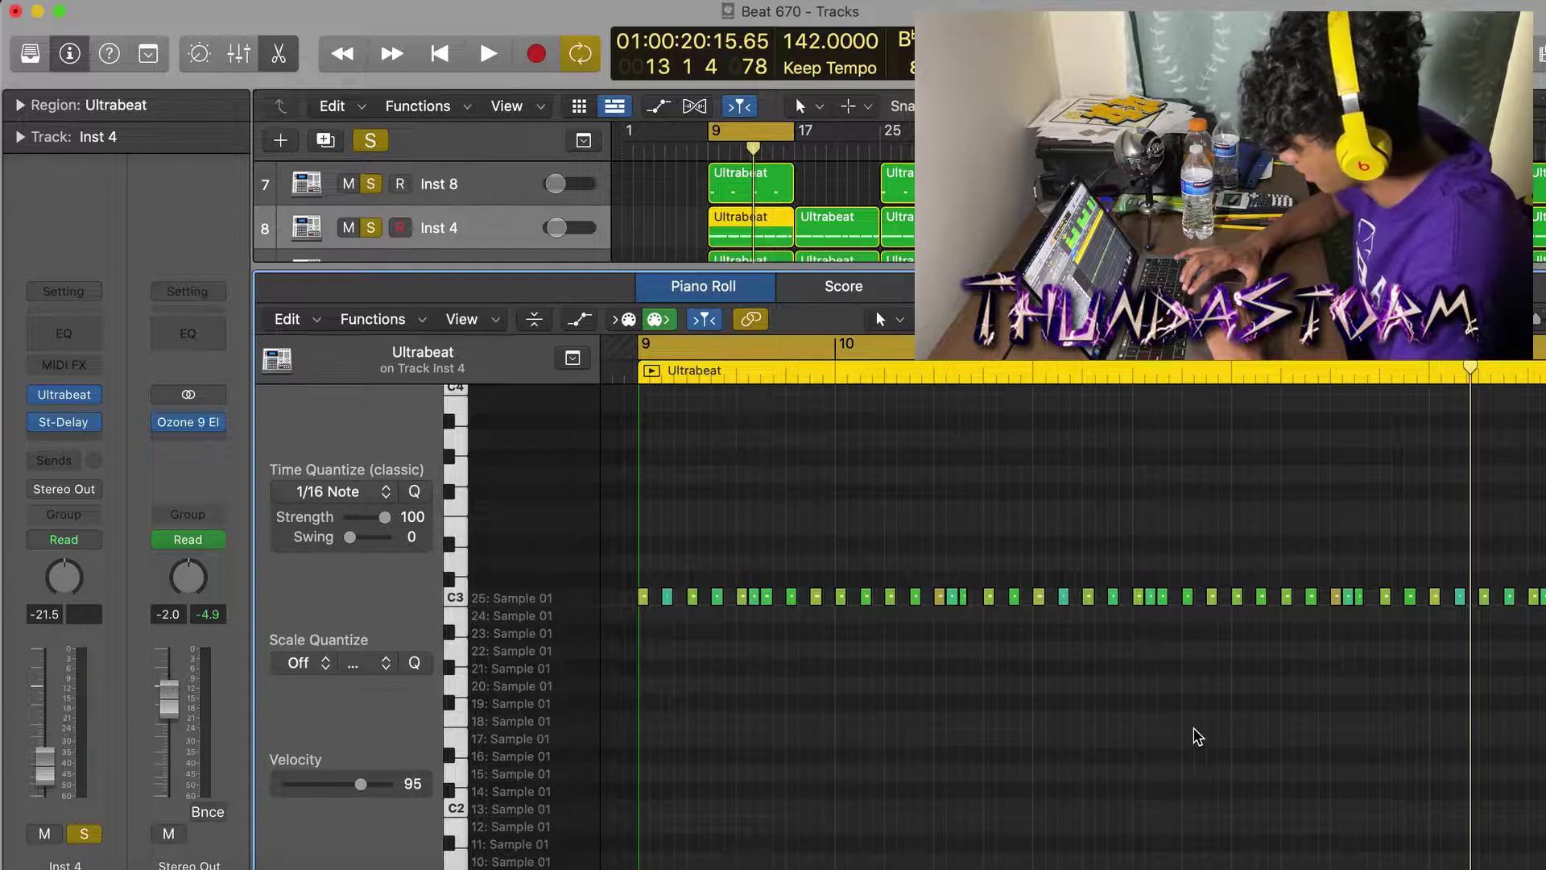
scroll(1198, 736, "right", 1)
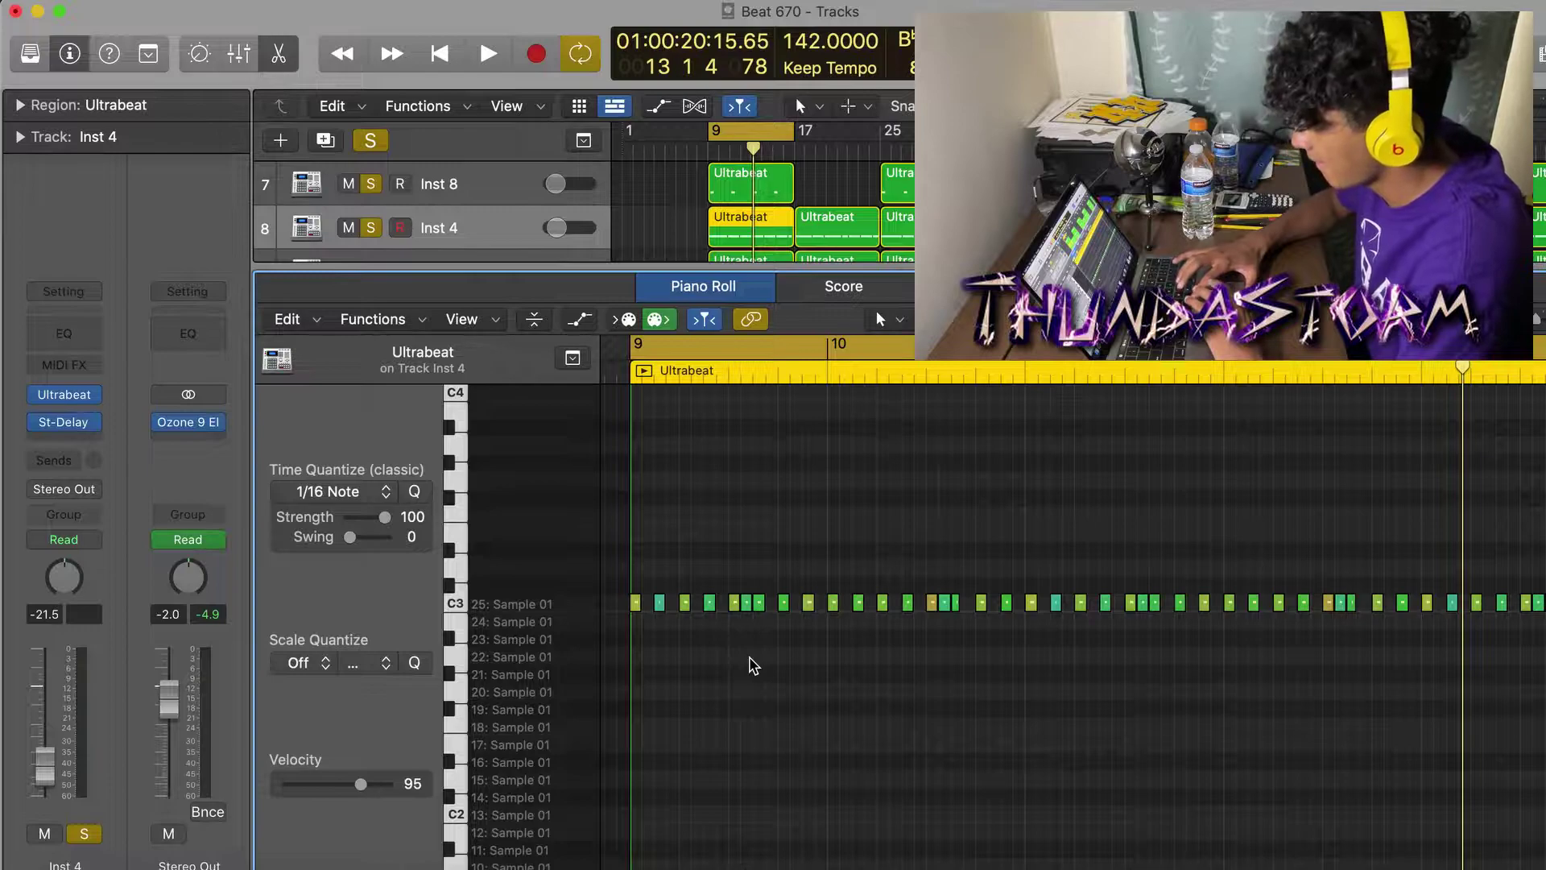
key("space")
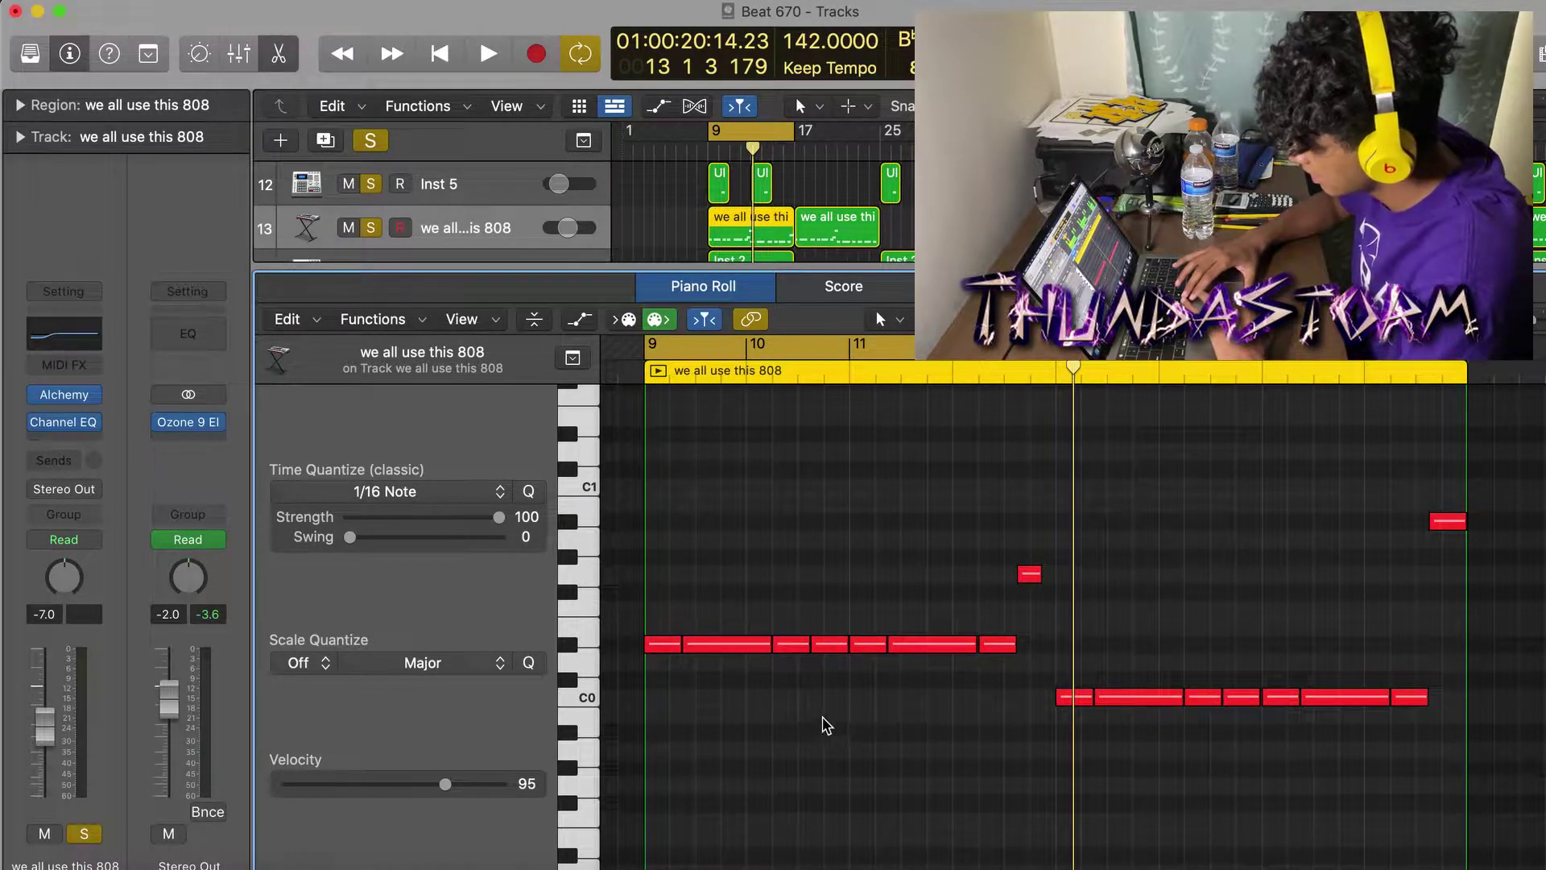
Step: Play the 'we all use this 808' bass line from bar 9
scroll(829, 720, "up", 3)
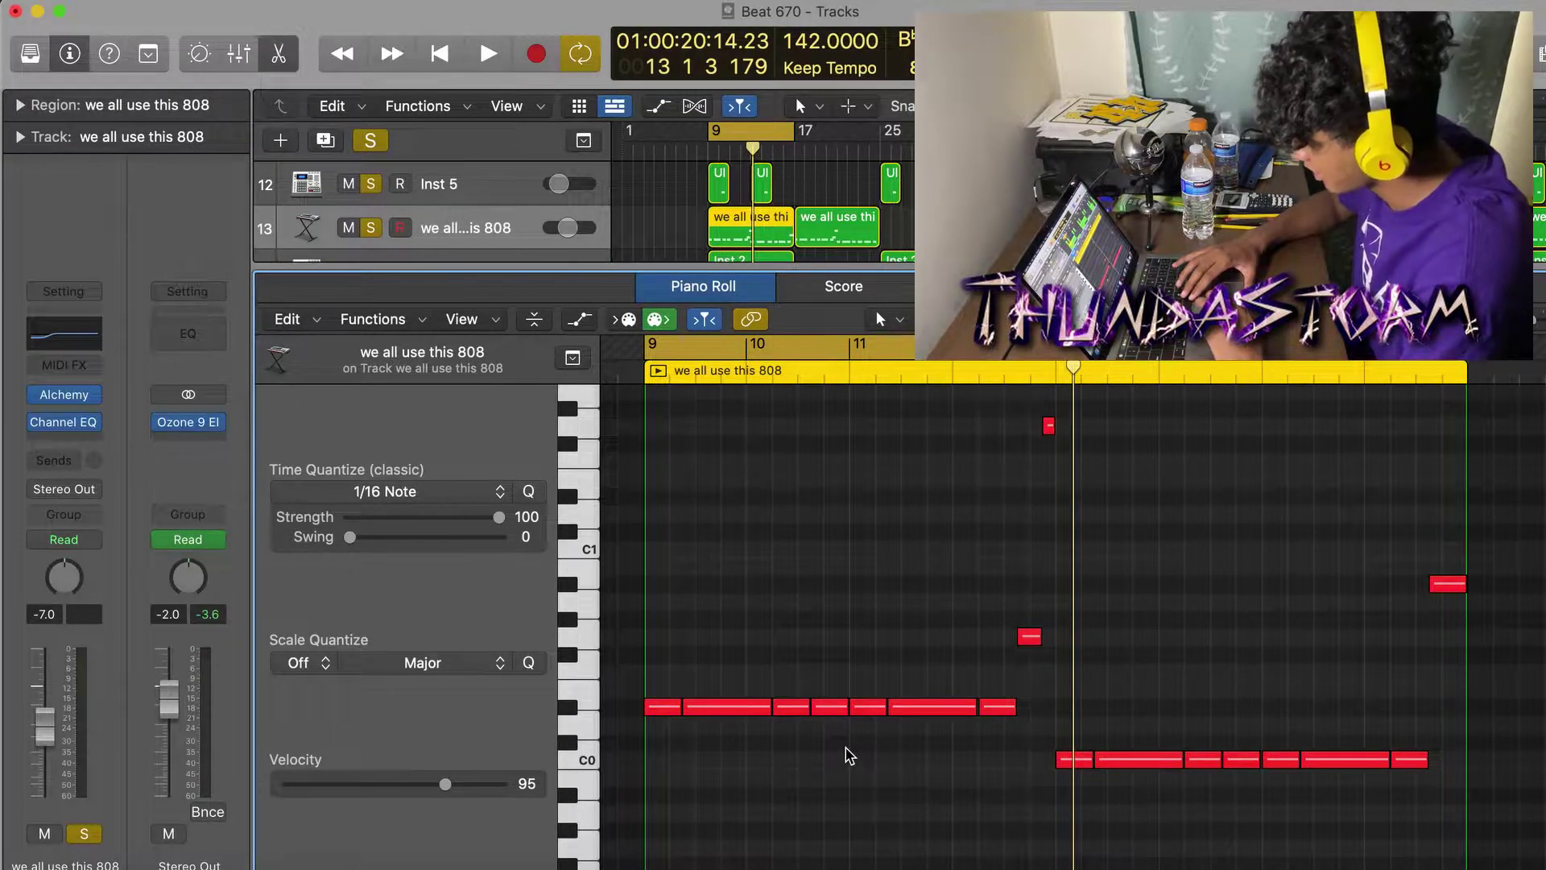
key("space")
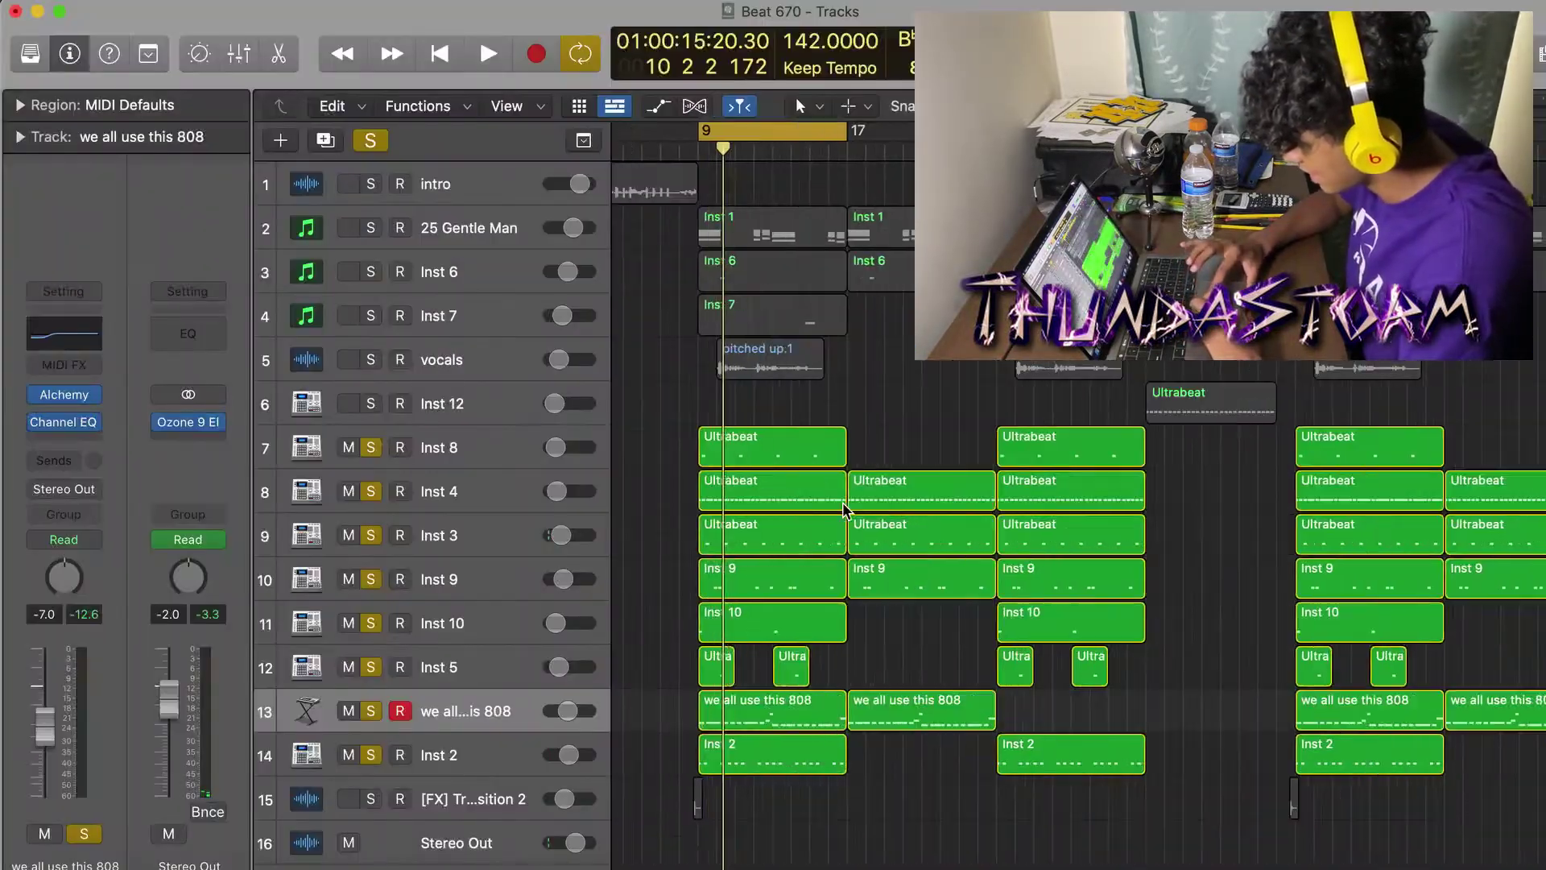
Step: Play the whole beat from bar 9 with drums, 808 and Inst parts together
scroll(842, 501, "left", 2)
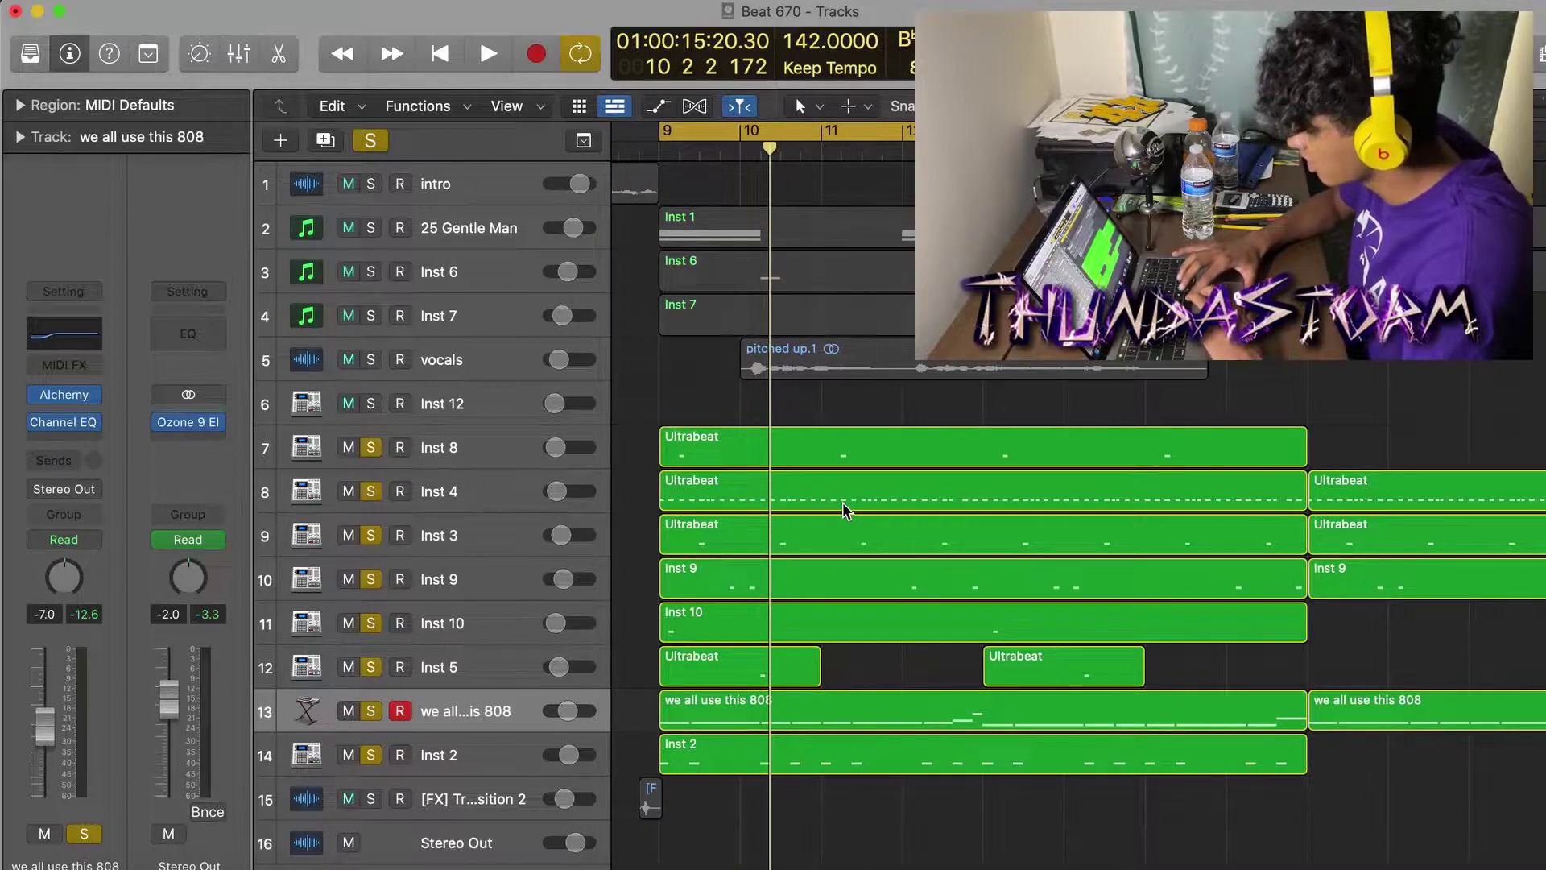
key("space")
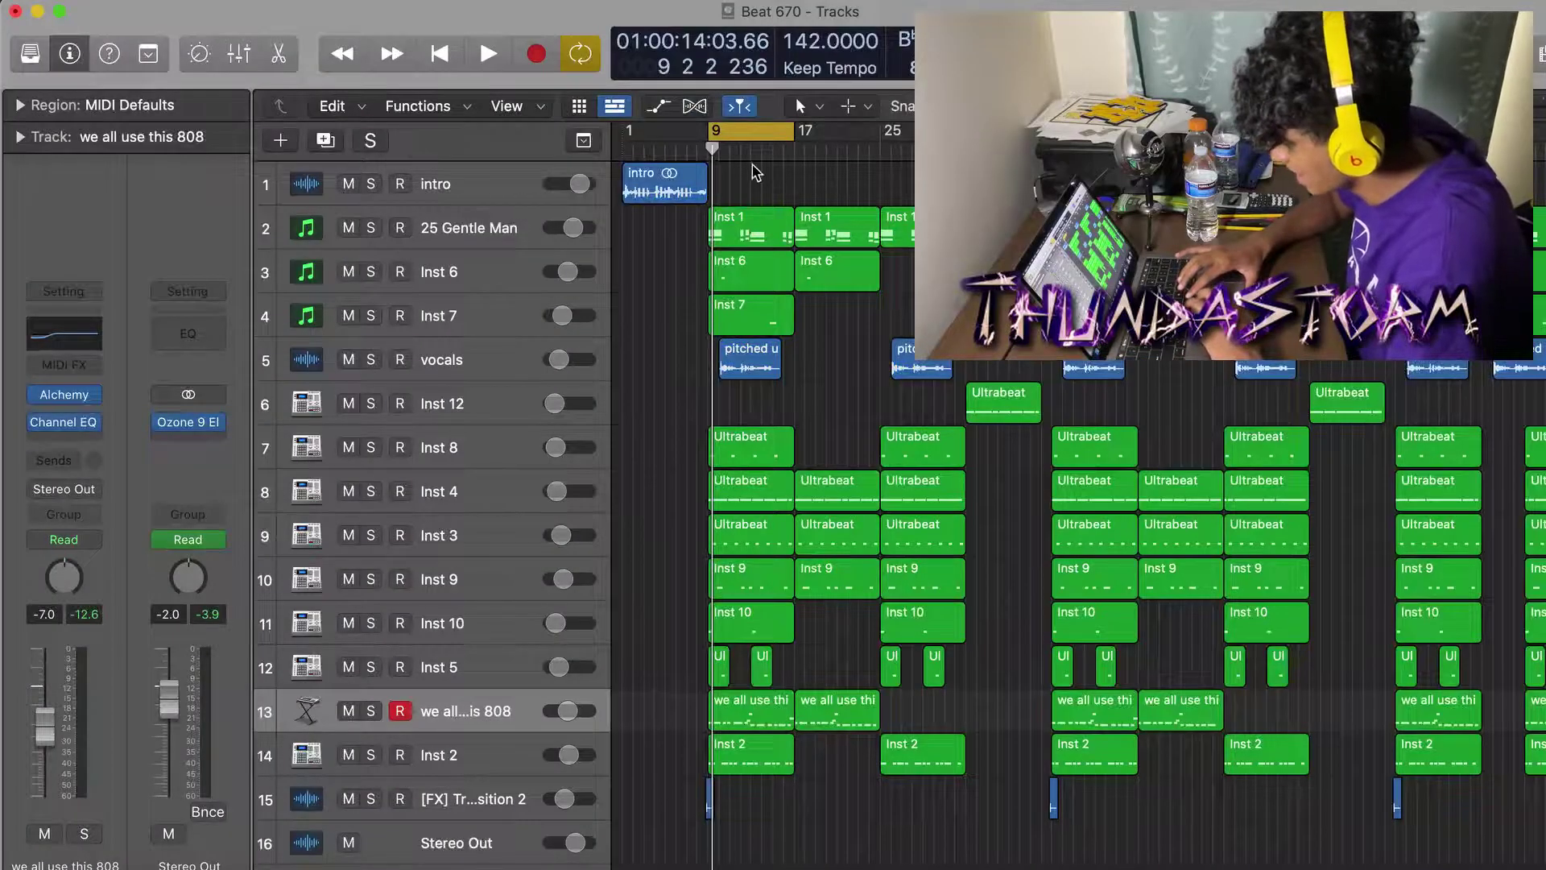
Step: Set the cycle to bars 1–9 and zoom in on the selected intro region
left_click_drag(753, 131, 668, 133)
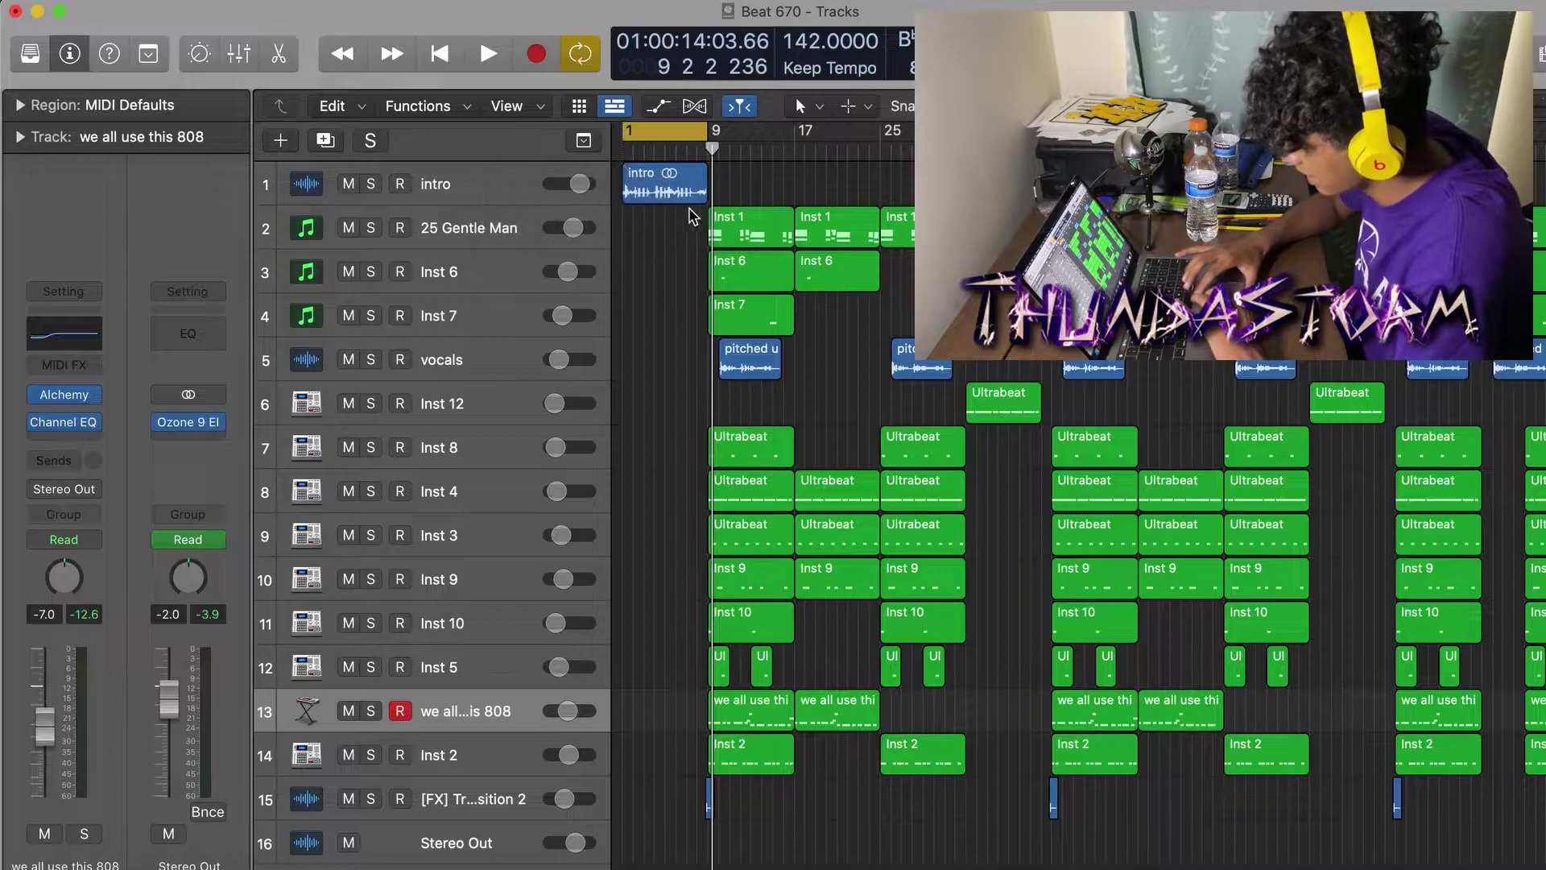
key("cmd+Right")
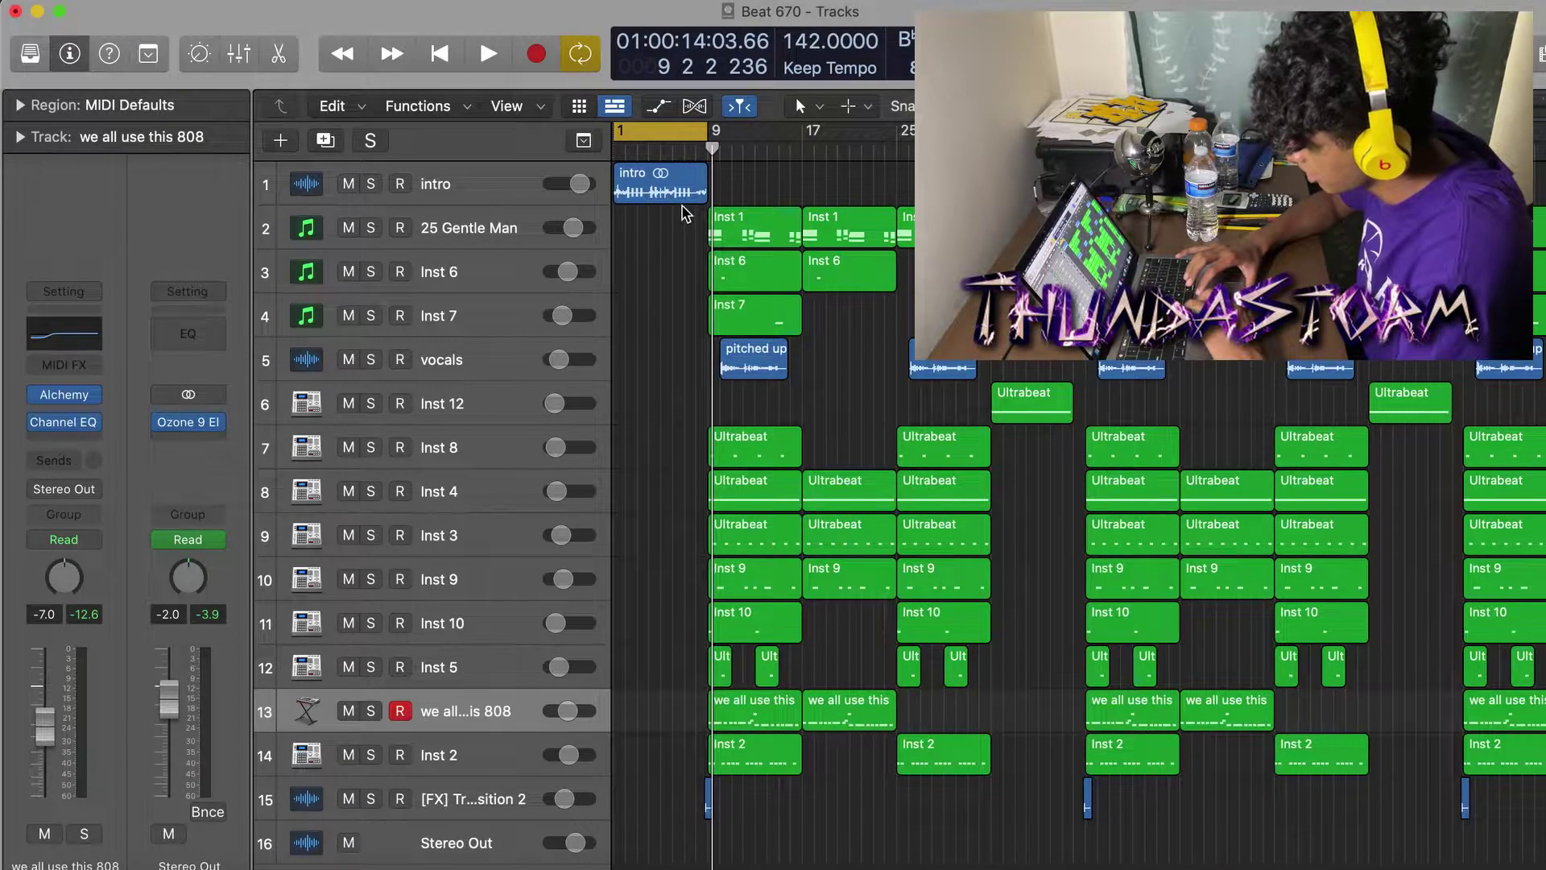
left_click(683, 203)
scroll(701, 216, "left", 1)
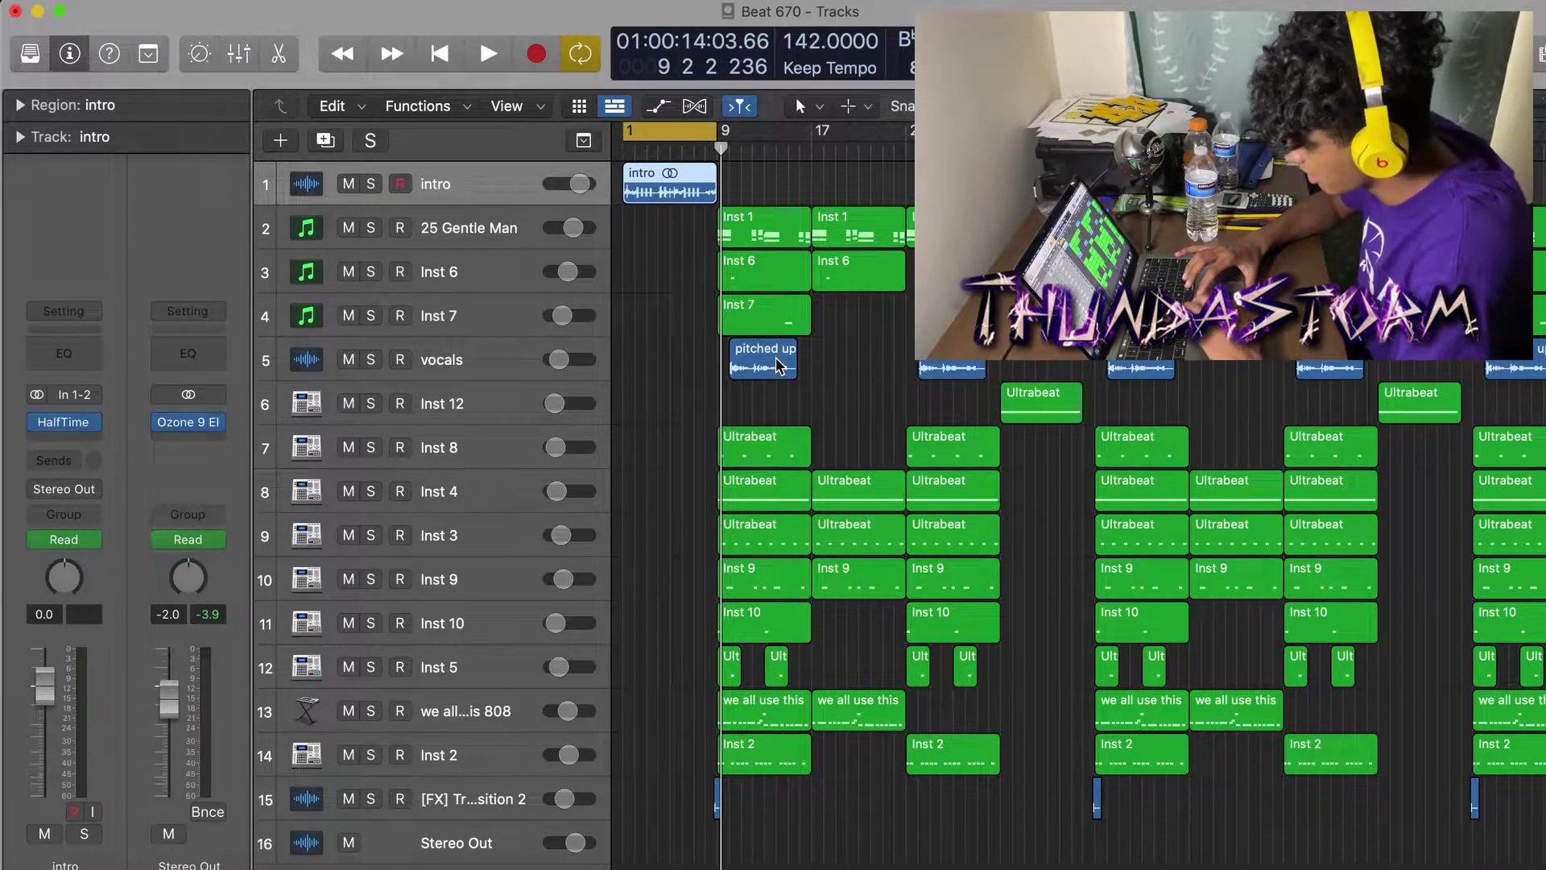
key("cmd+Right")
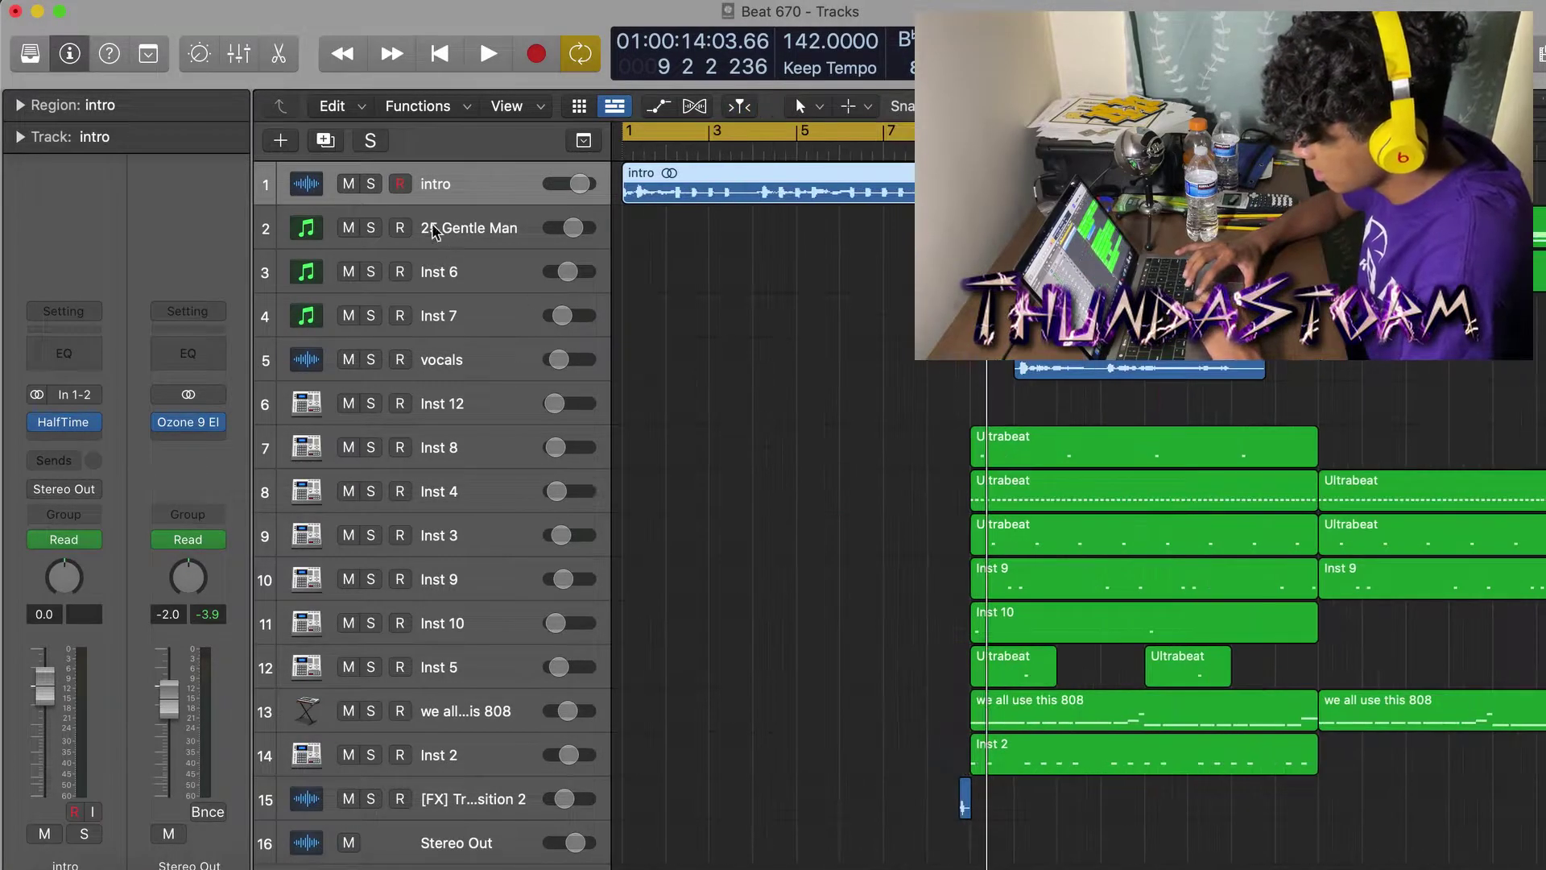
Step: Solo the intro track and check its HalfTime effect
left_click(371, 183)
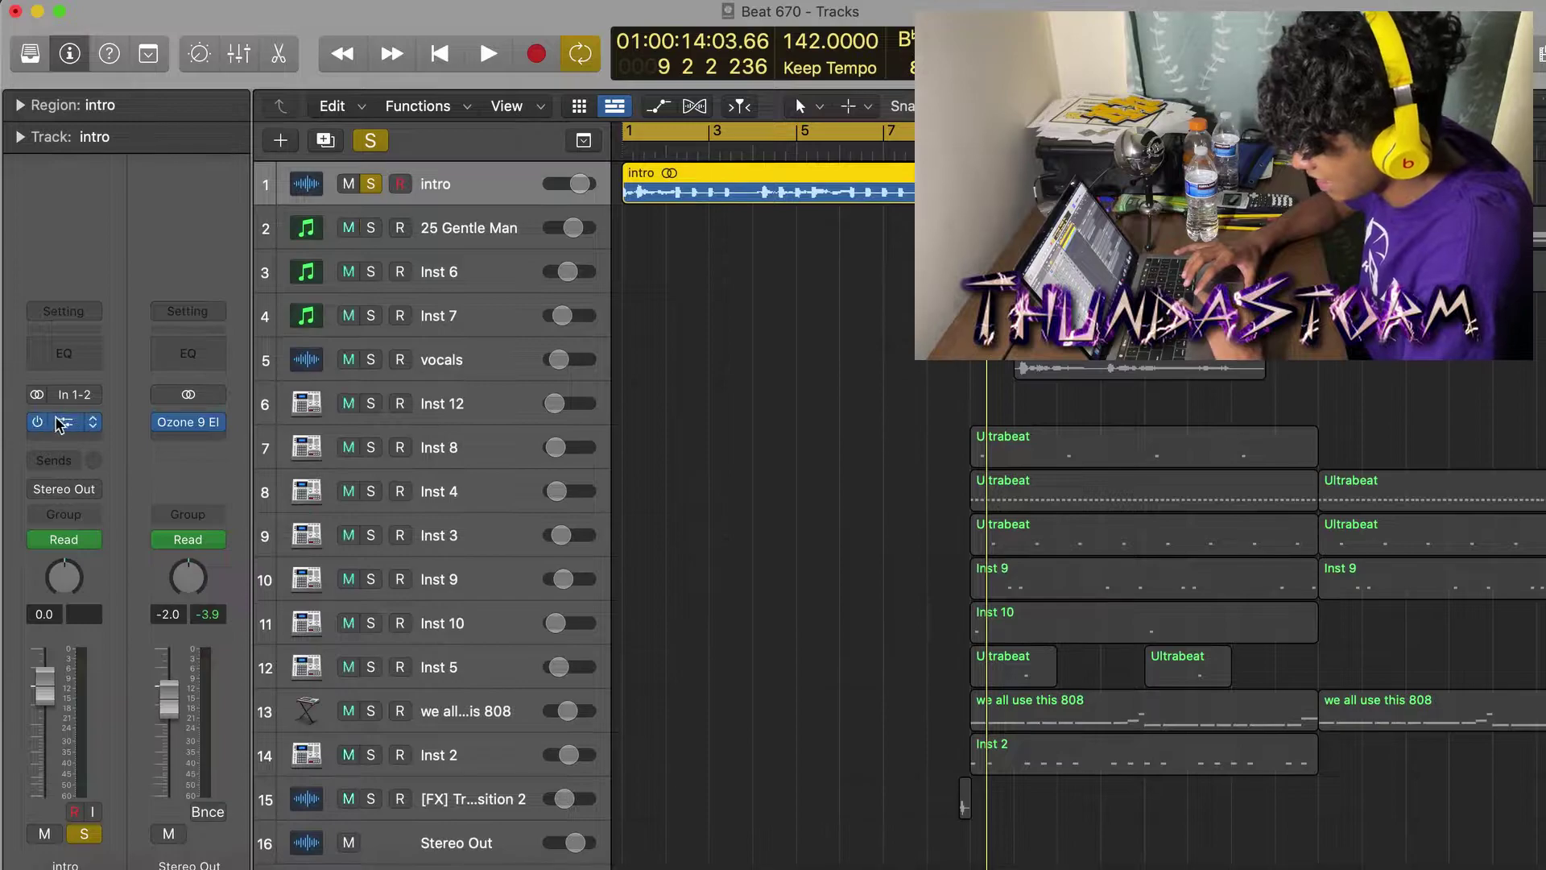
left_click(61, 425)
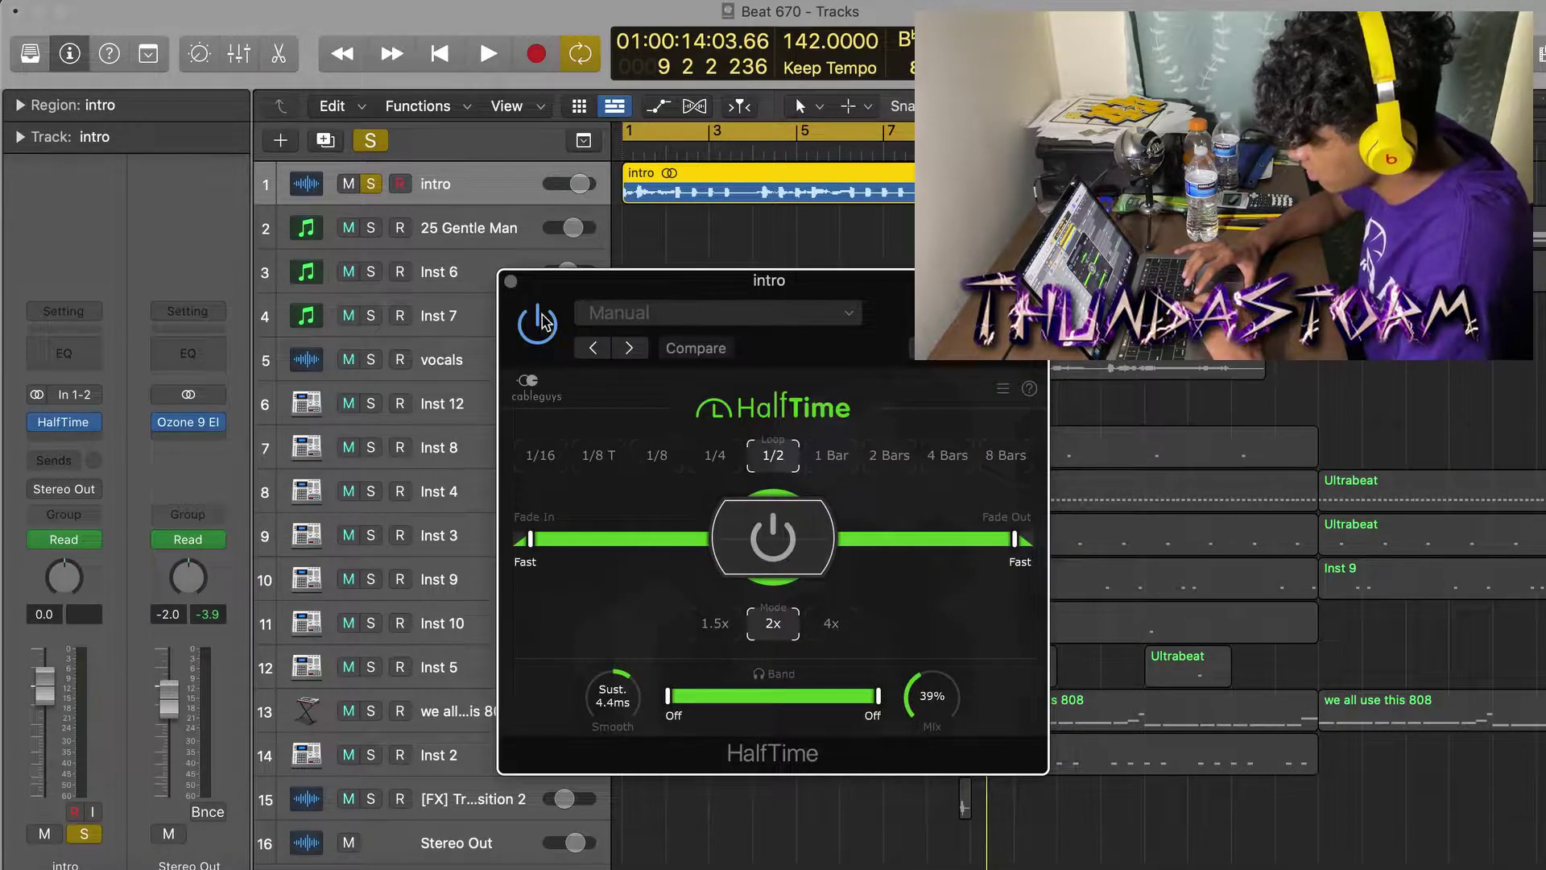
left_click(510, 282)
Step: Show the intro's HalfTime automation and play the soloed intro from bar 1
key("a")
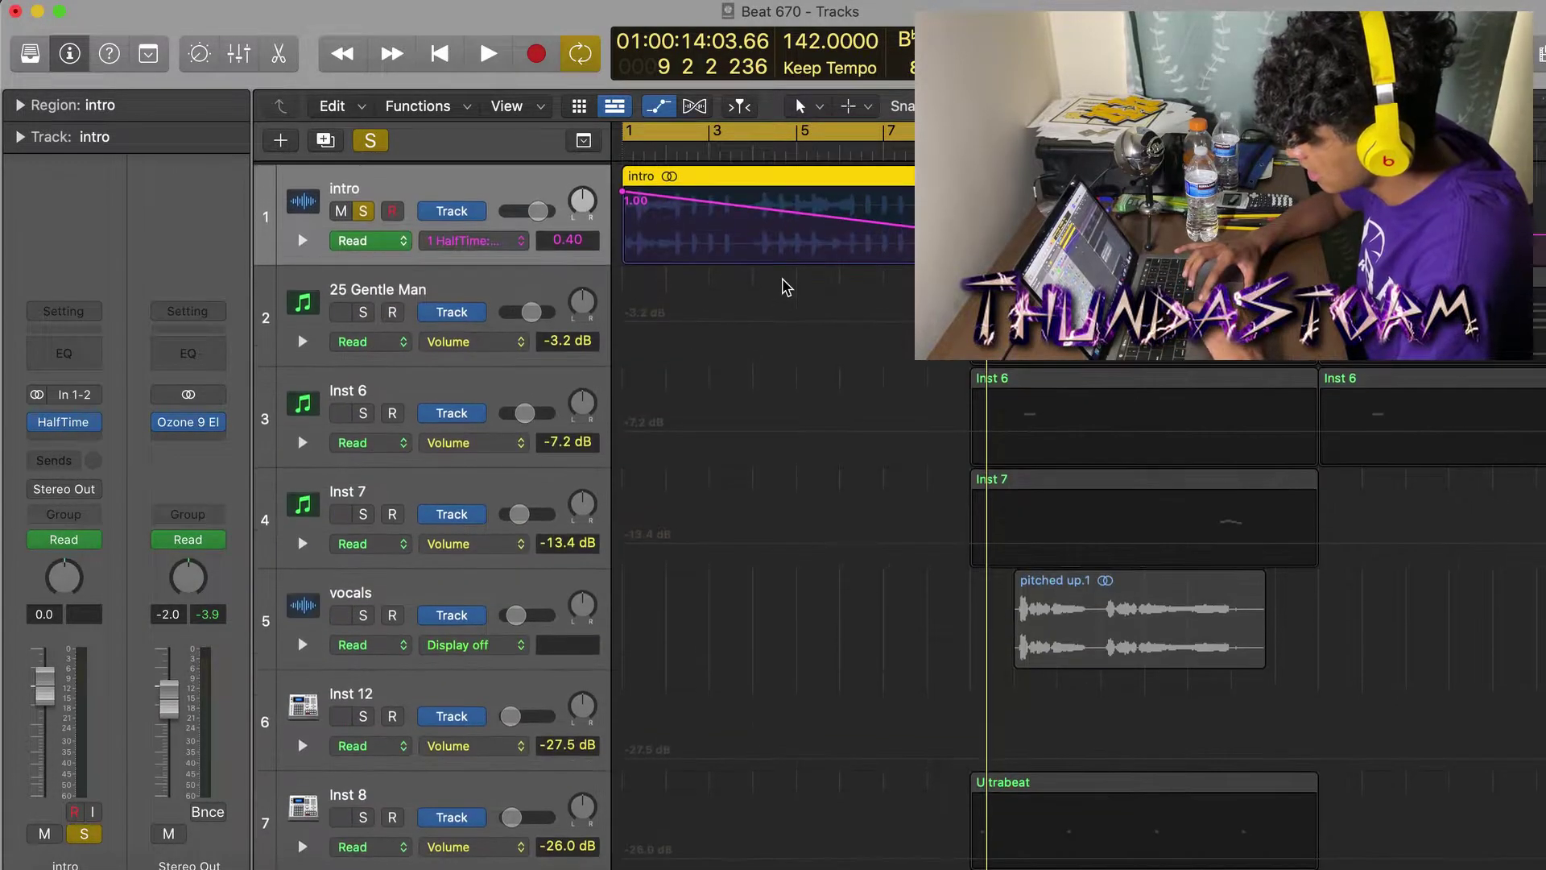
key("super+Right")
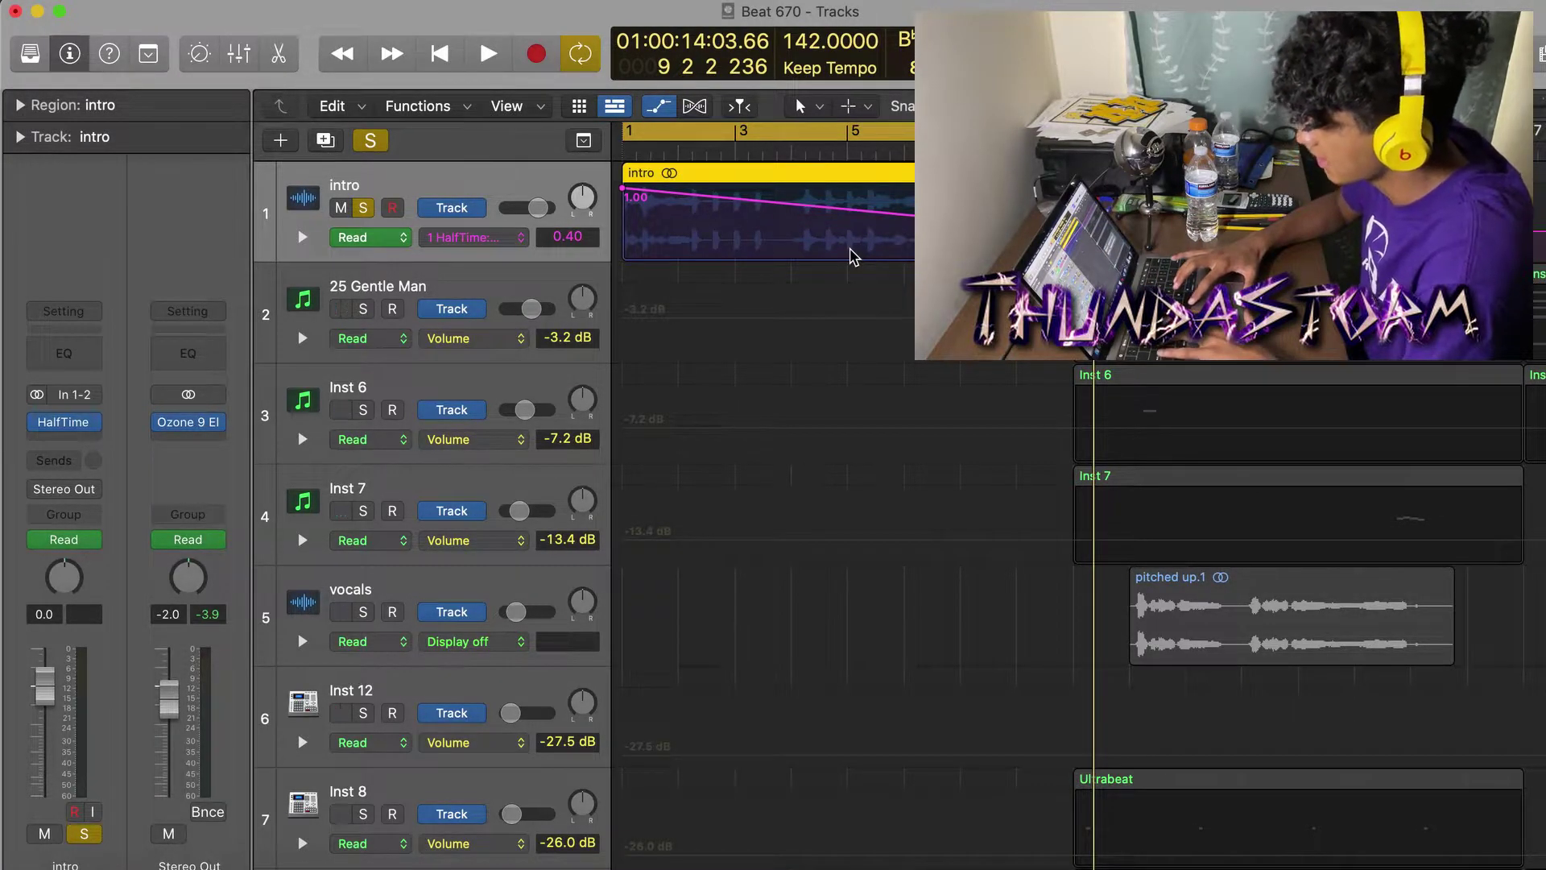
key("space")
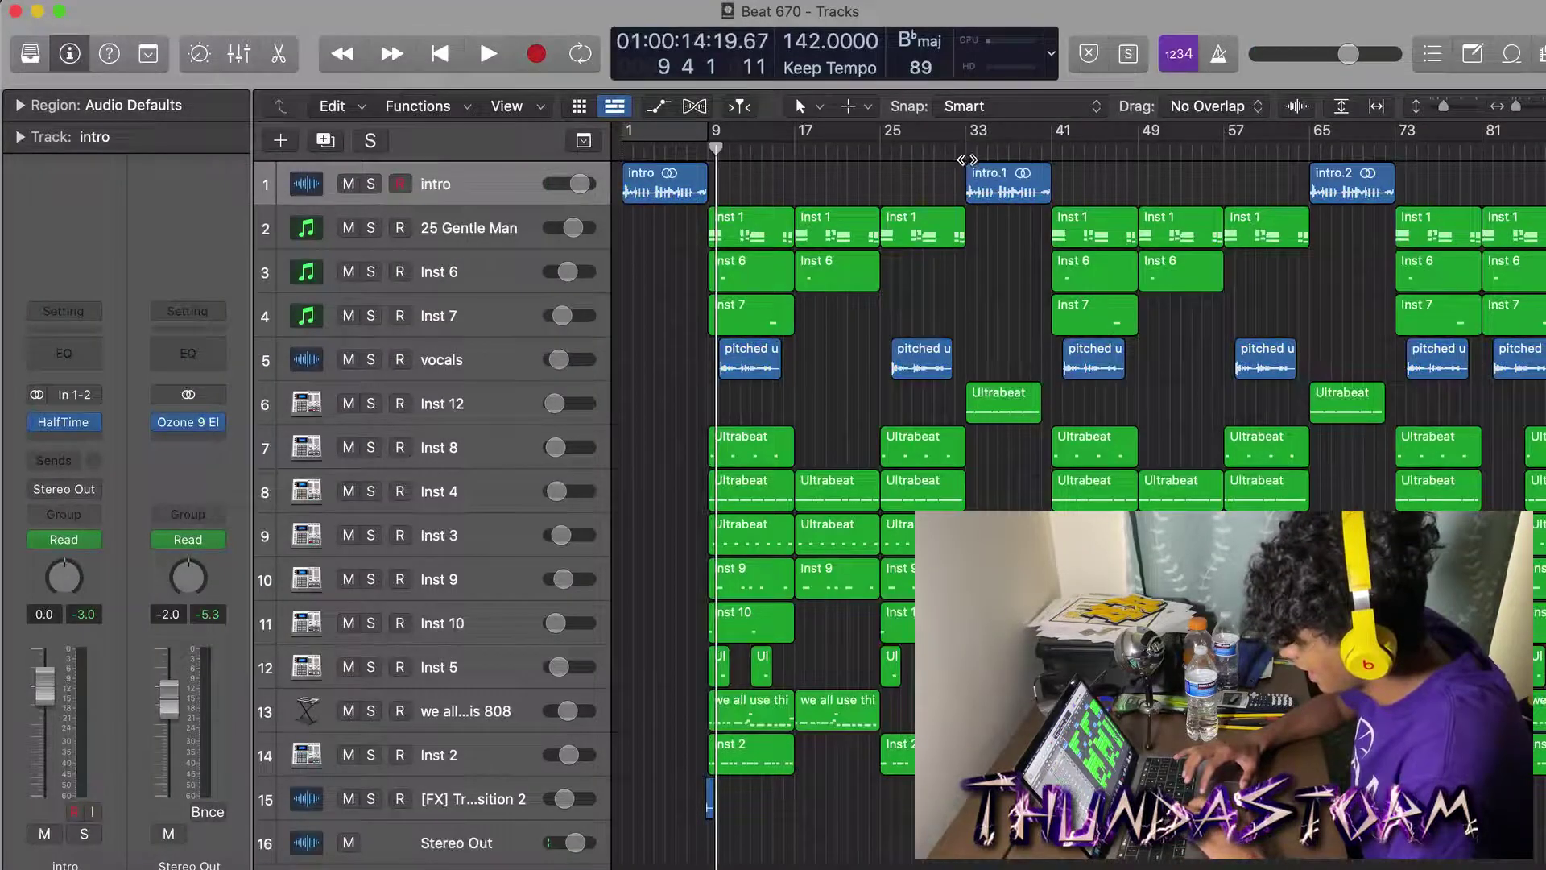
Step: At bar 33, review Inst 12's HalfTime and Channel EQ (-13.1 dB high shelf at 2900 Hz)
left_click(966, 158)
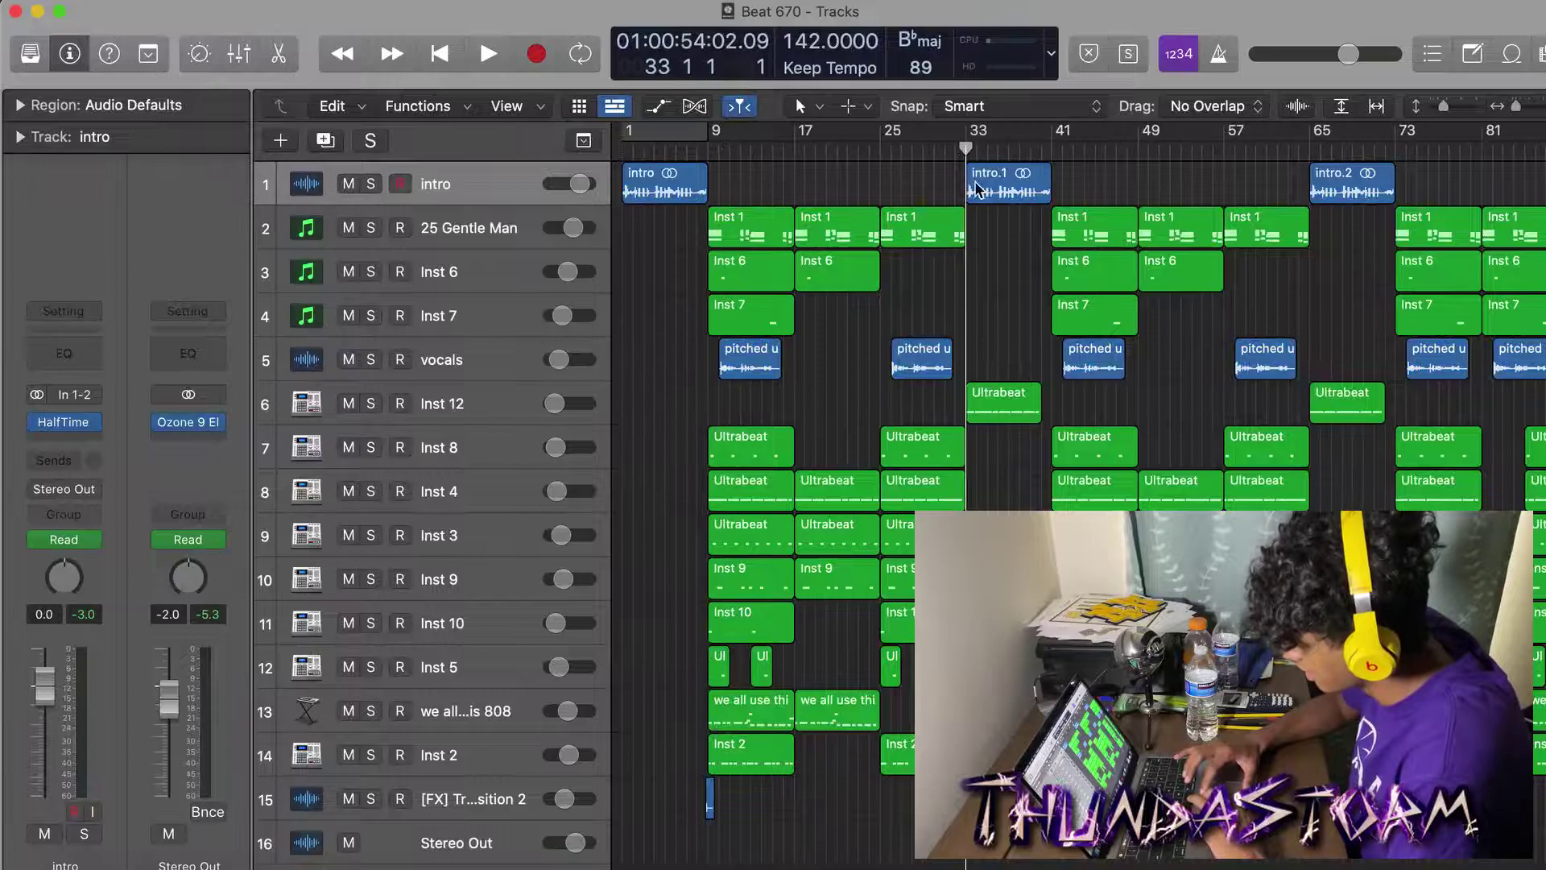
left_click(456, 405)
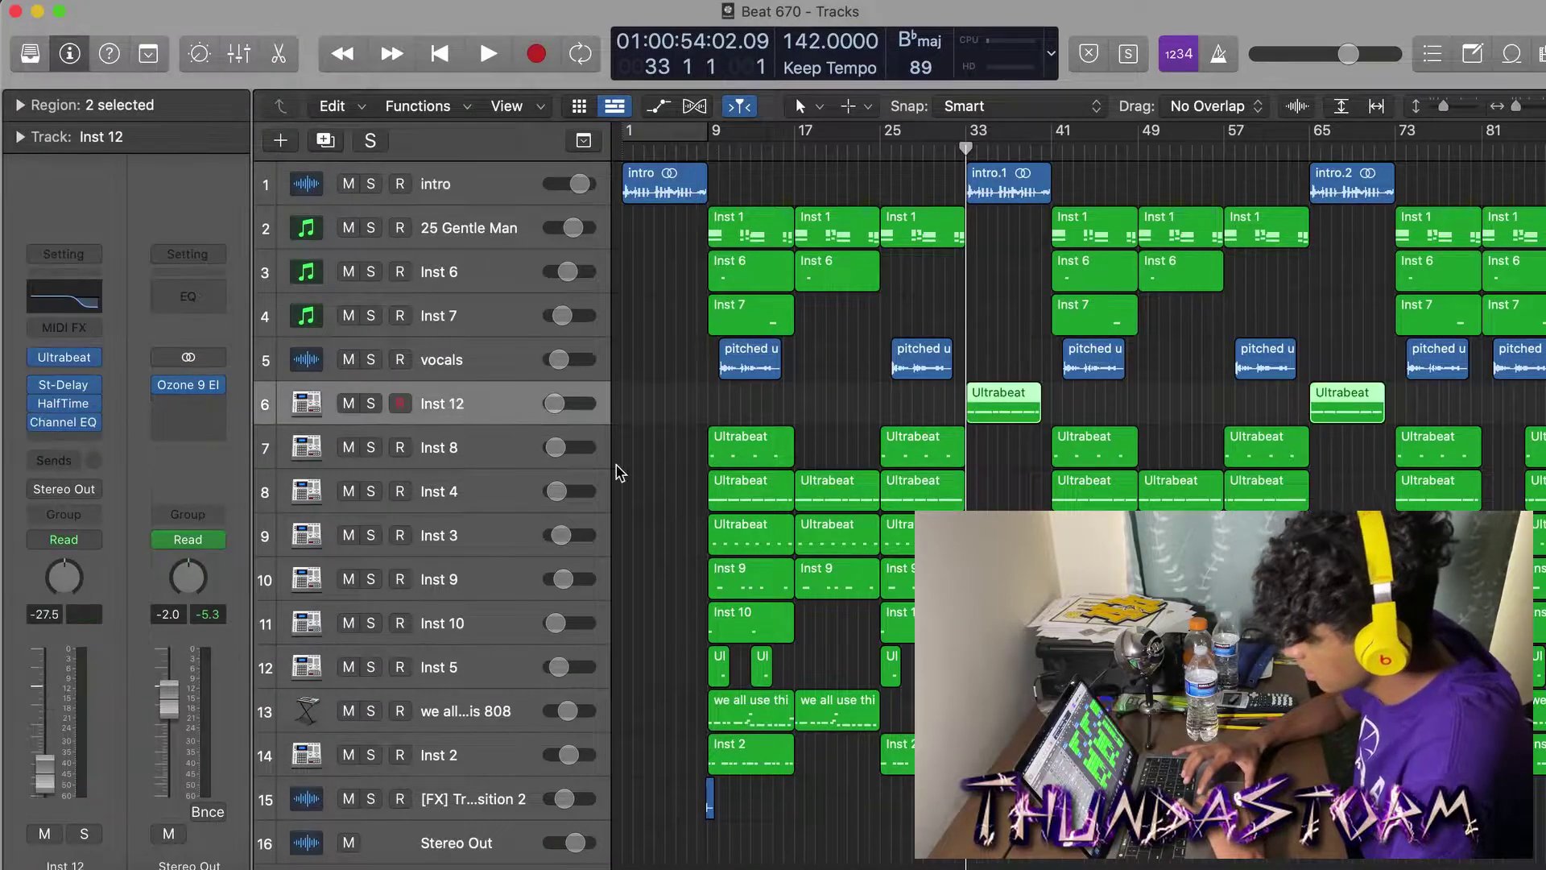
left_click(64, 402)
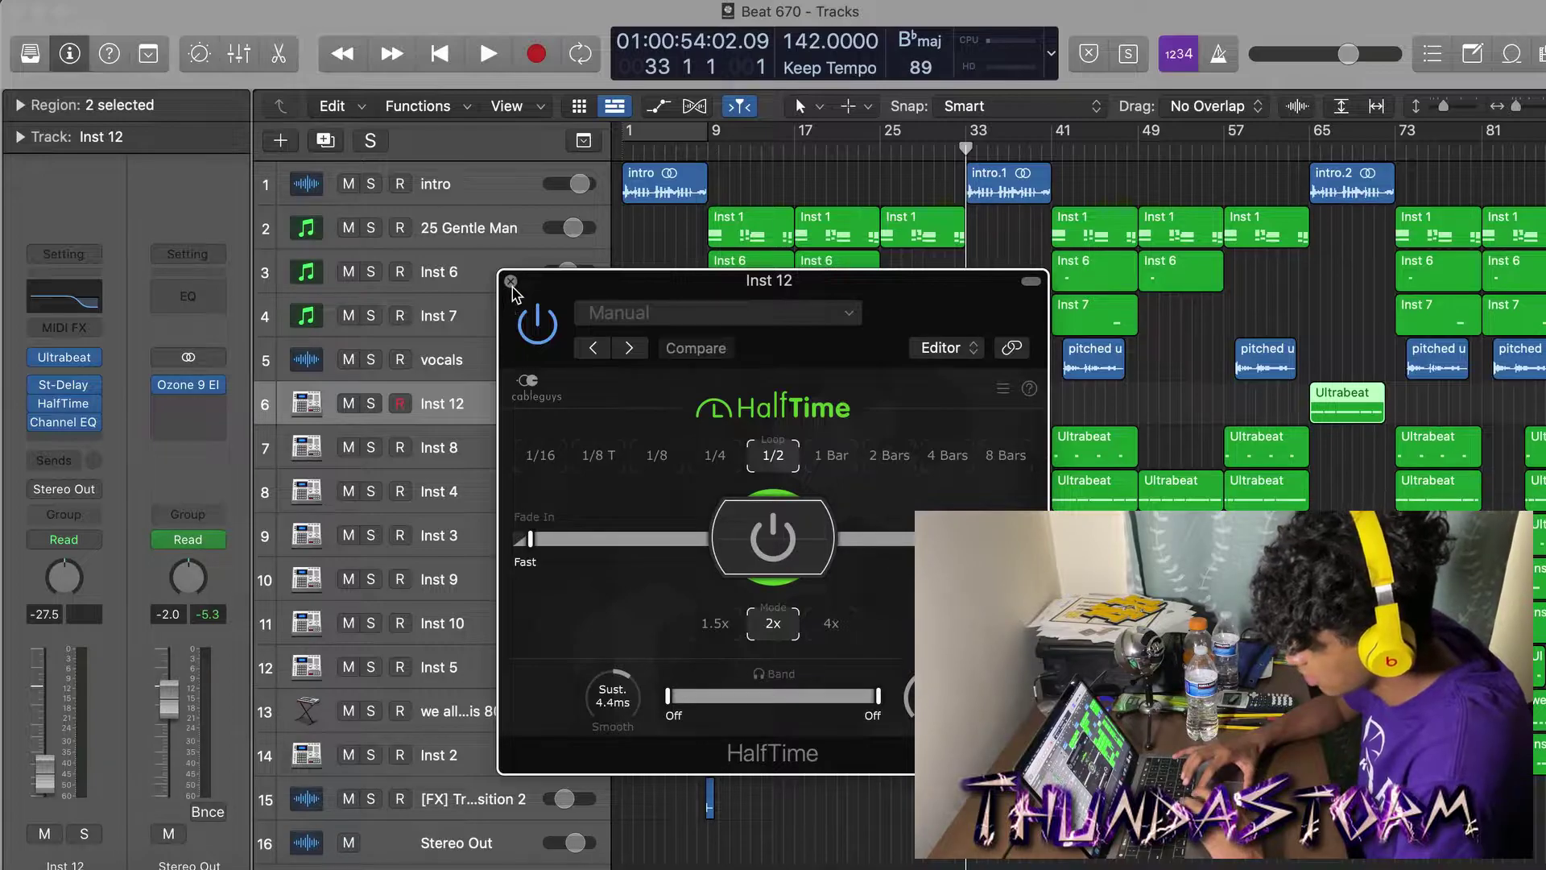
left_click(510, 282)
left_click(65, 425)
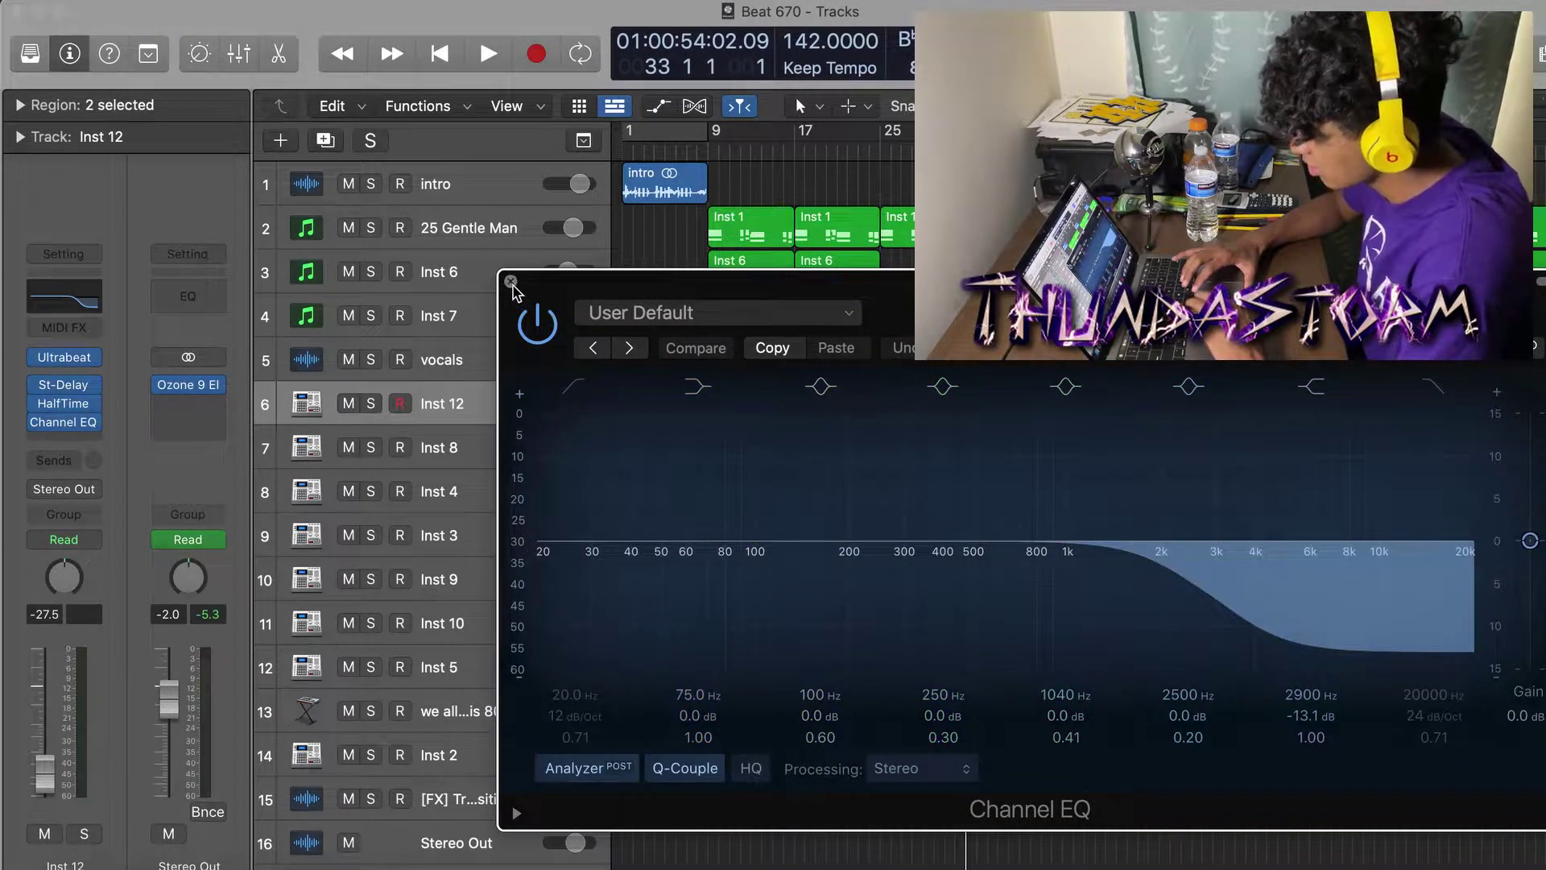
key("super+w")
key("super+Right")
key("super+Right")
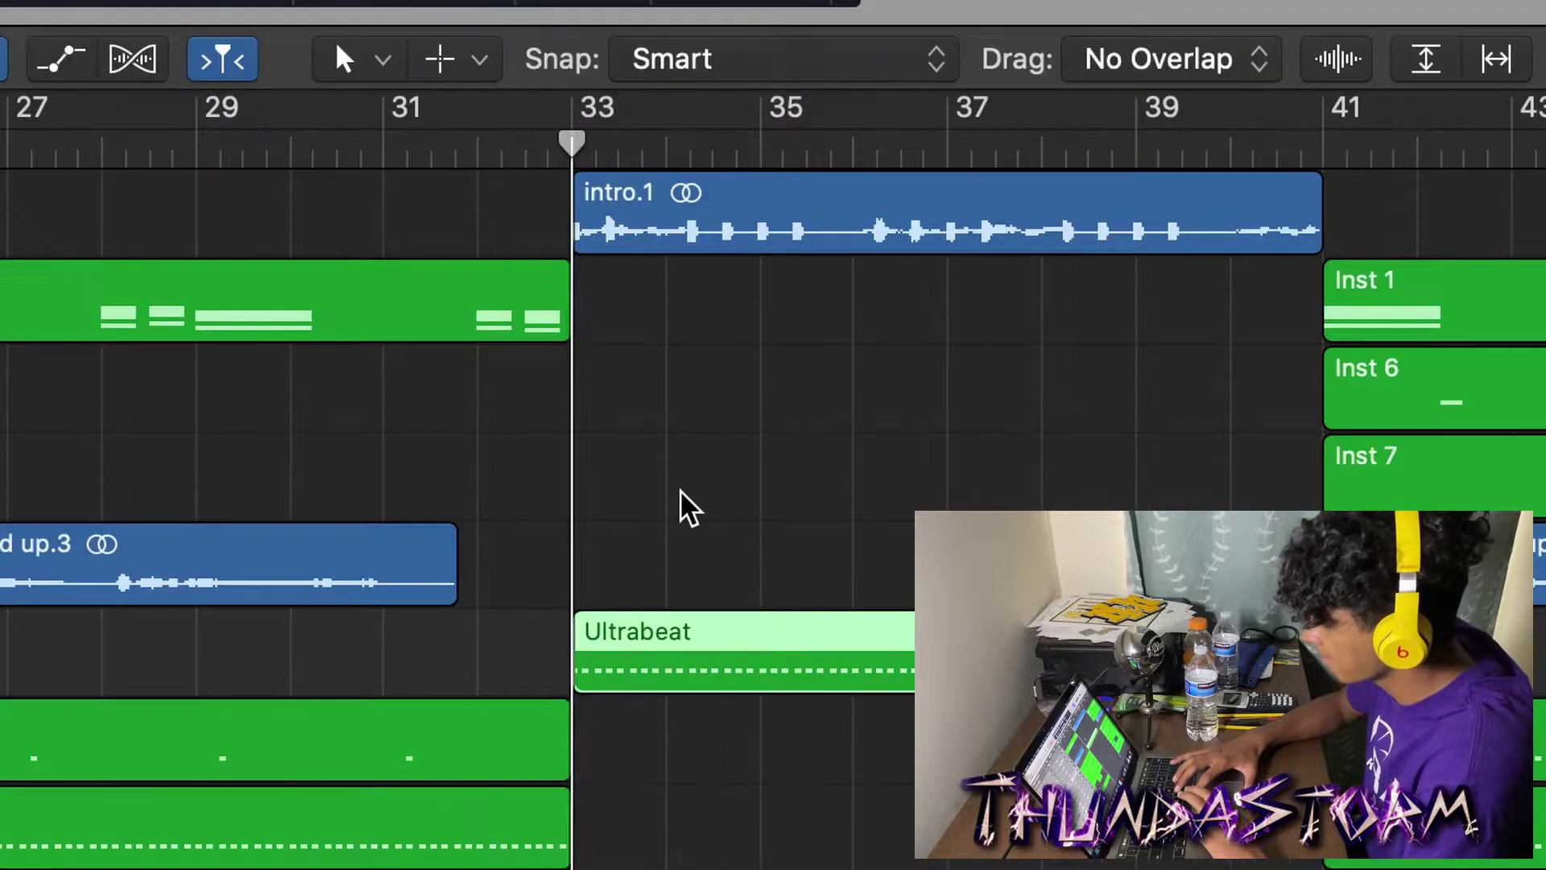
Step: Play from bar 33, then inspect the regions around bars 49 and 73, including intro.2
key("space")
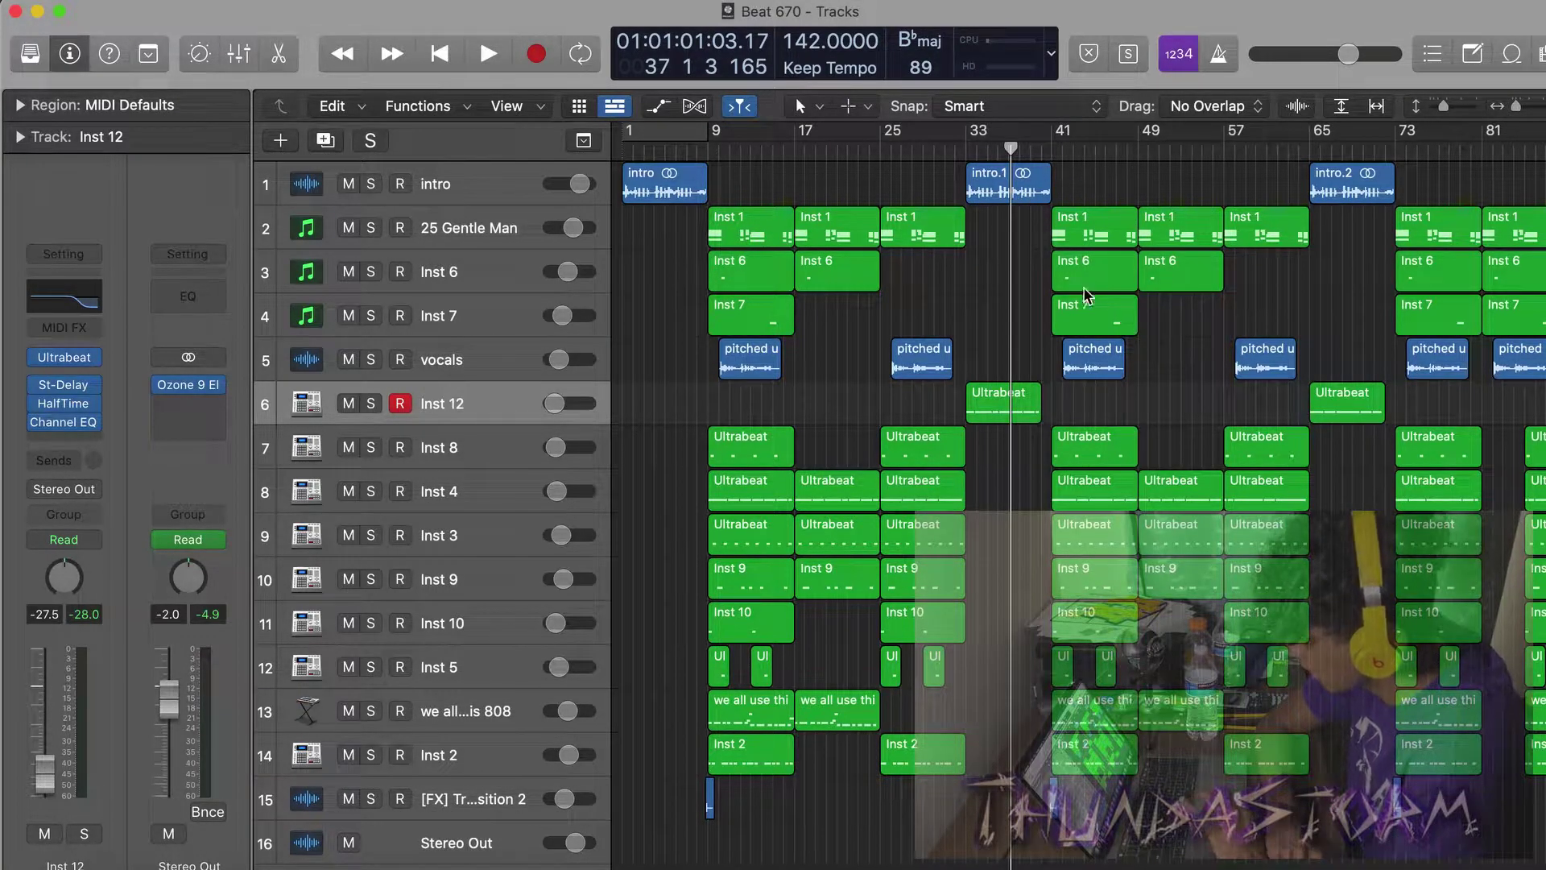
left_click_drag(1159, 188, 1287, 248)
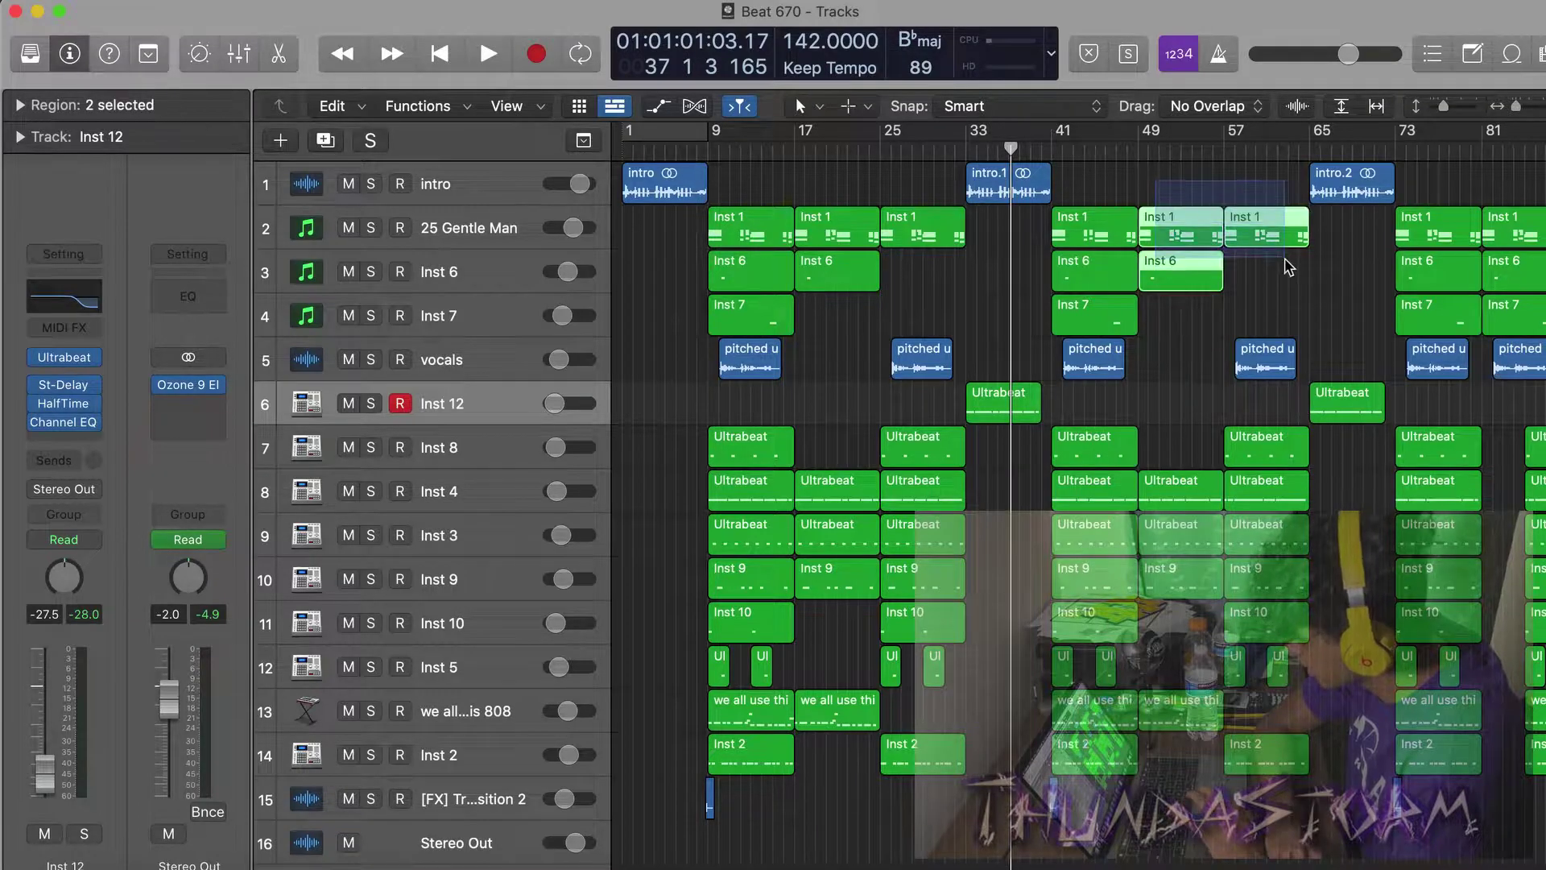
left_click(1353, 184)
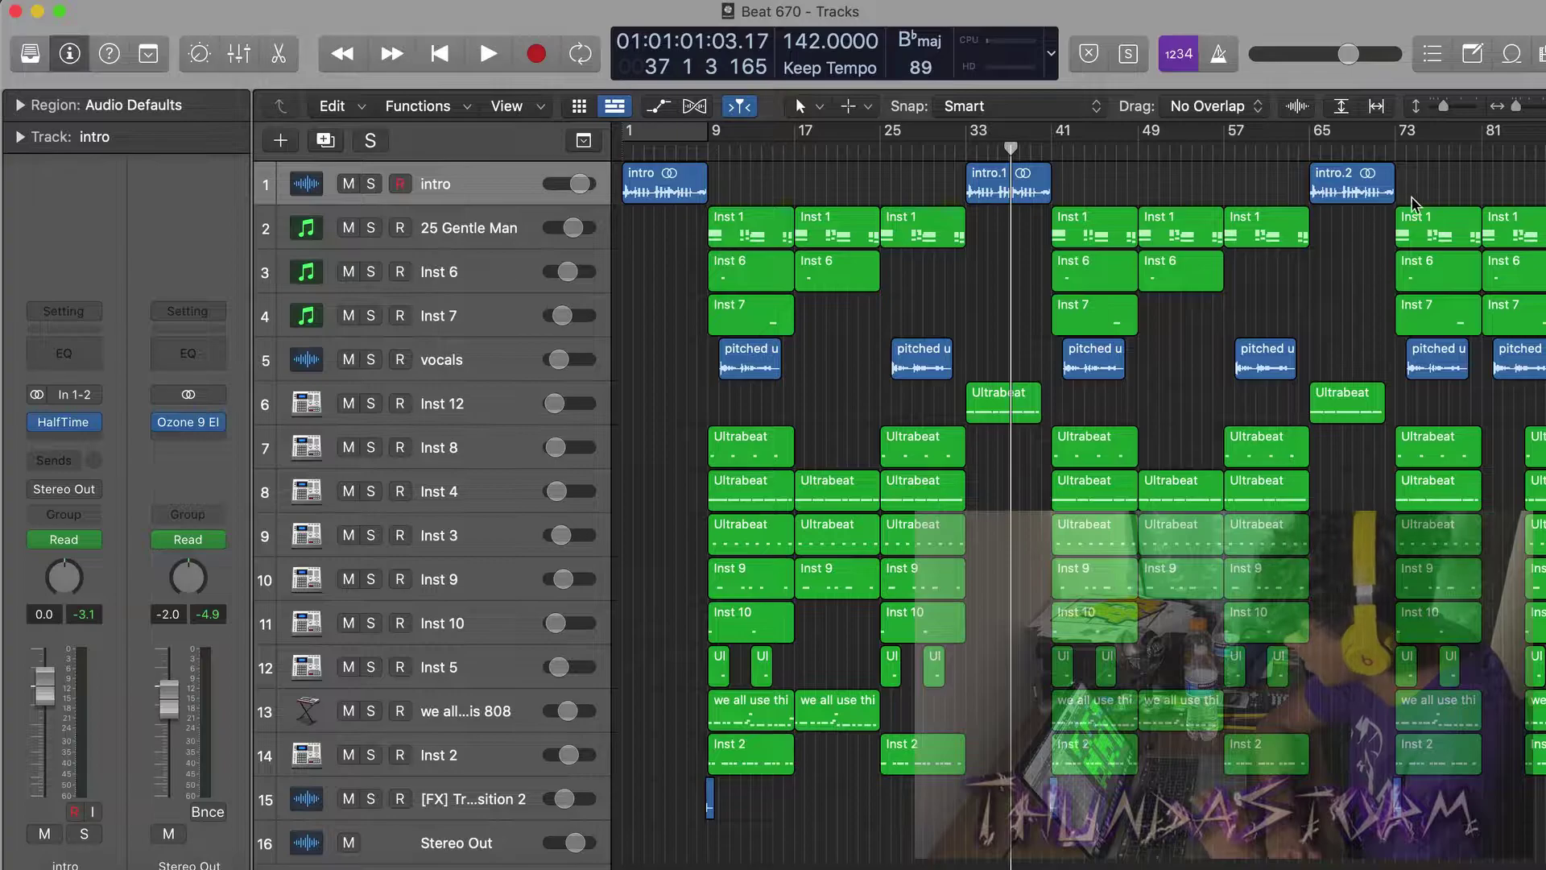
left_click_drag(1411, 201, 1441, 451)
left_click(1425, 197)
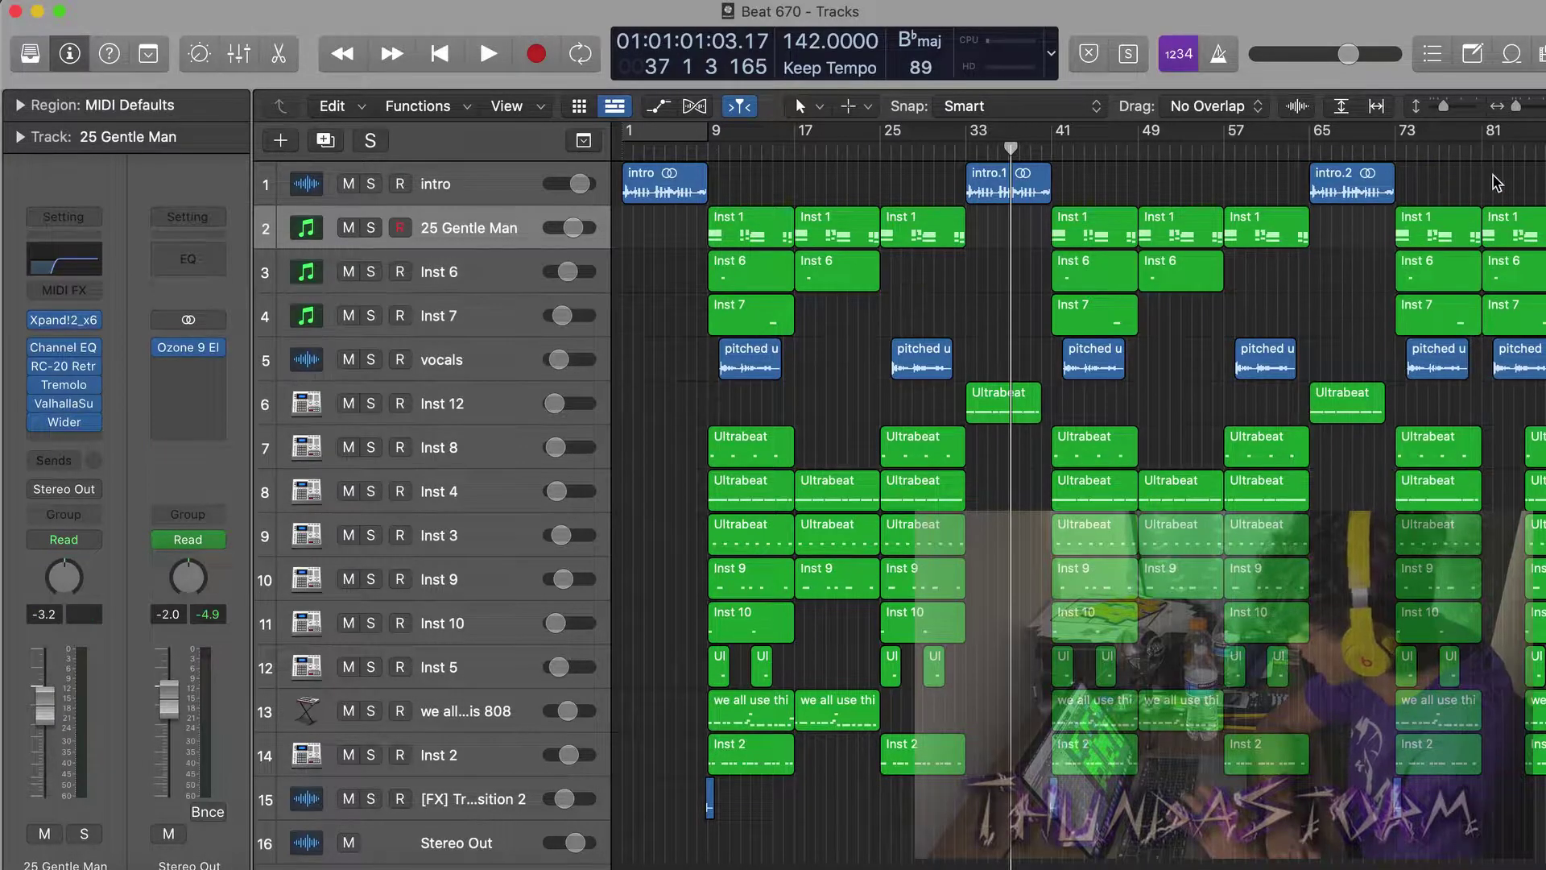